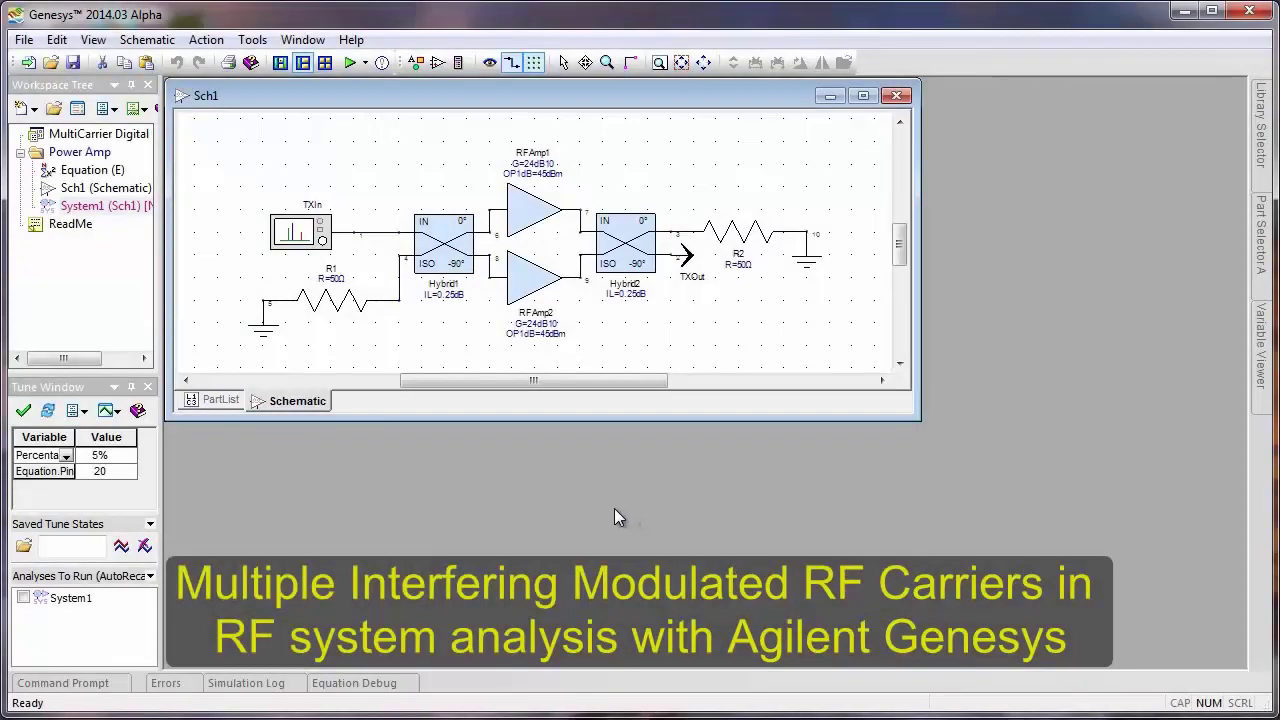
Step: Add source S1 to TXIn as a WLAN 11ac digital-modulation carrier at 2000 MHz, 0 dBm
double_click(300, 235)
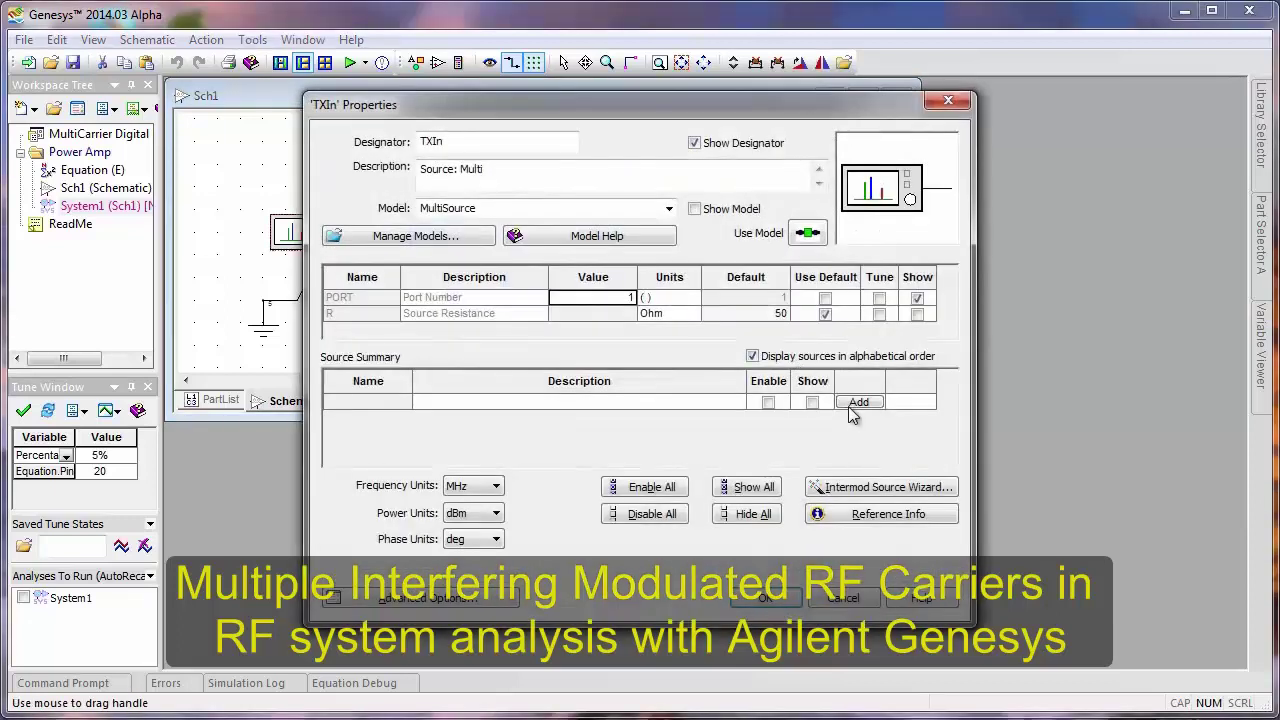
left_click(852, 404)
left_click(528, 316)
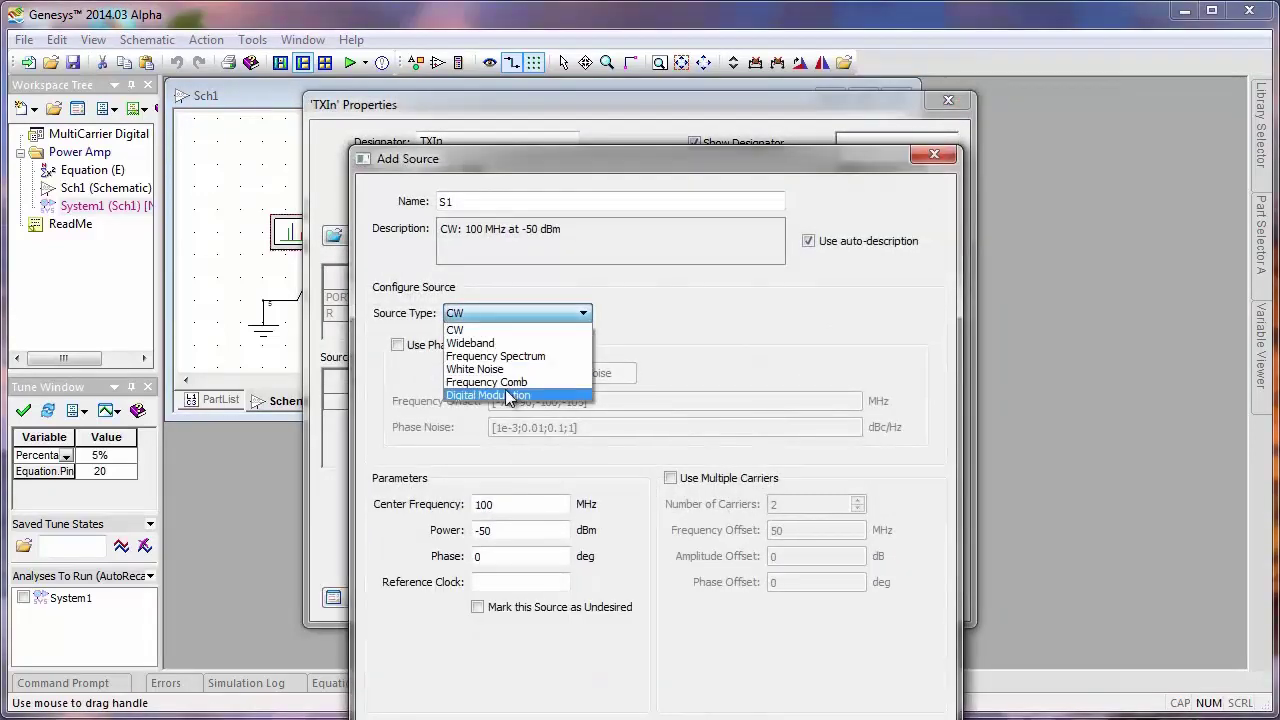
left_click(508, 396)
left_click(550, 347)
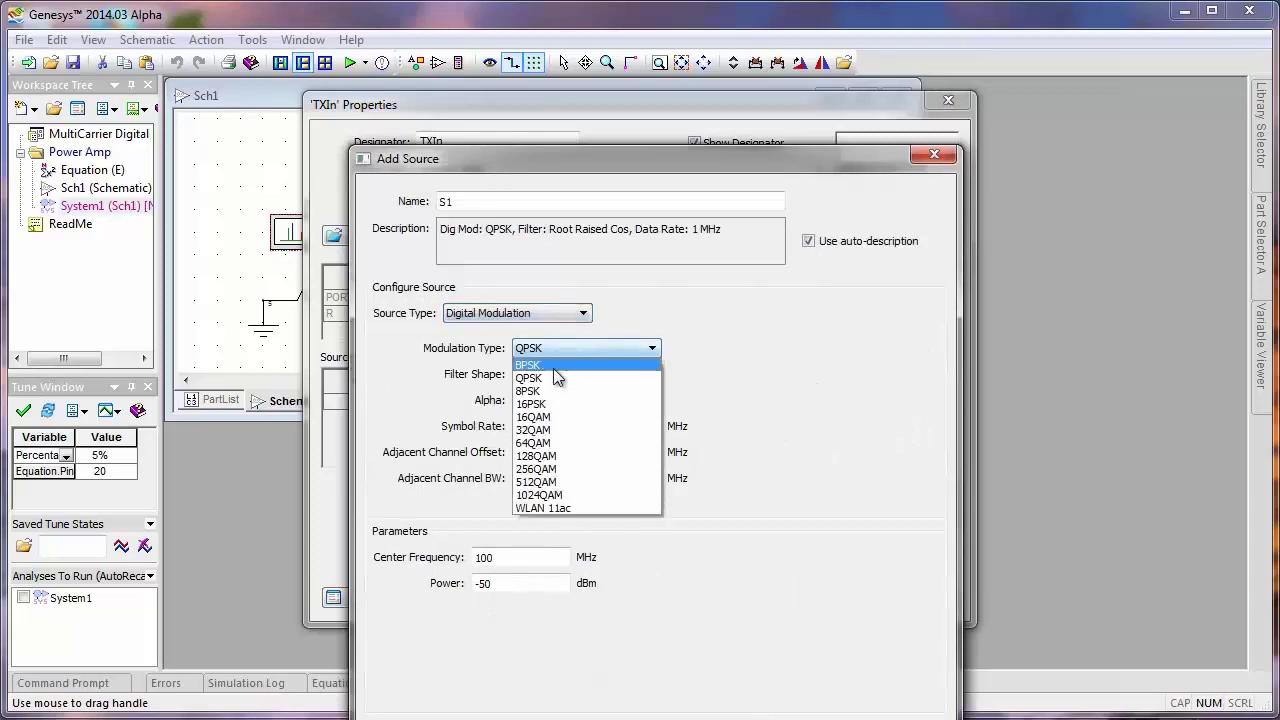
left_click(555, 510)
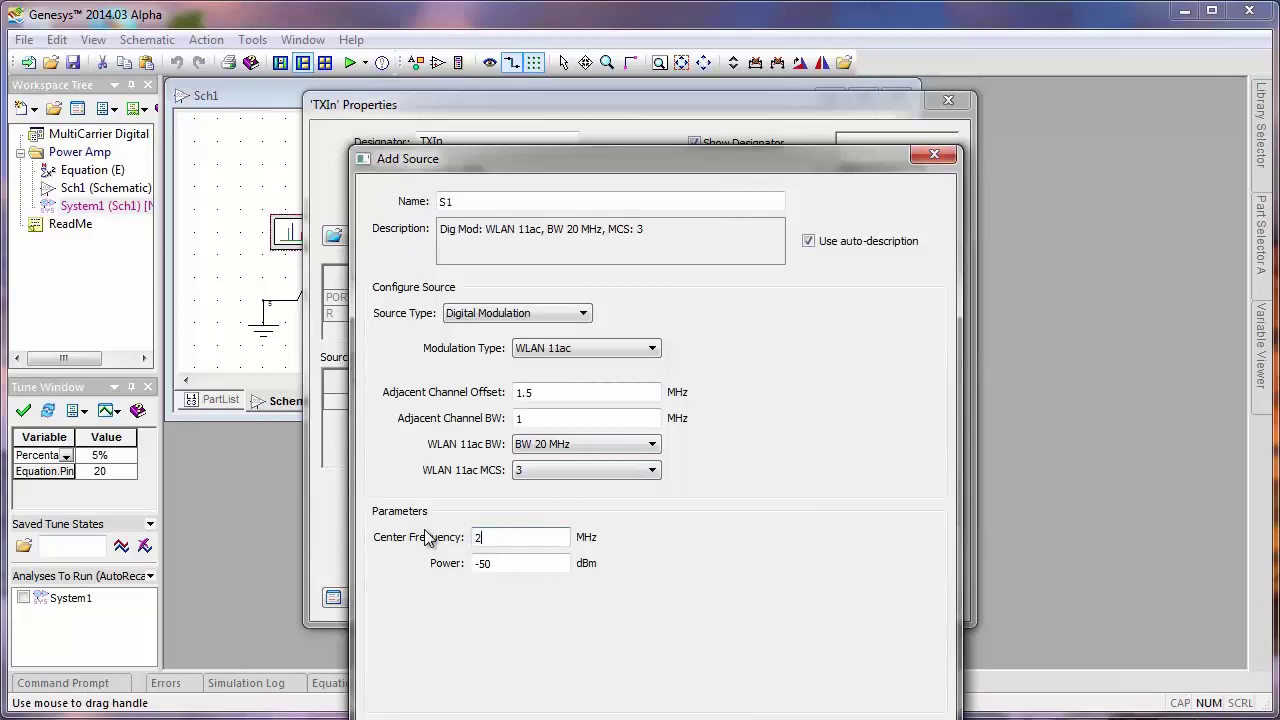
left_click(516, 569)
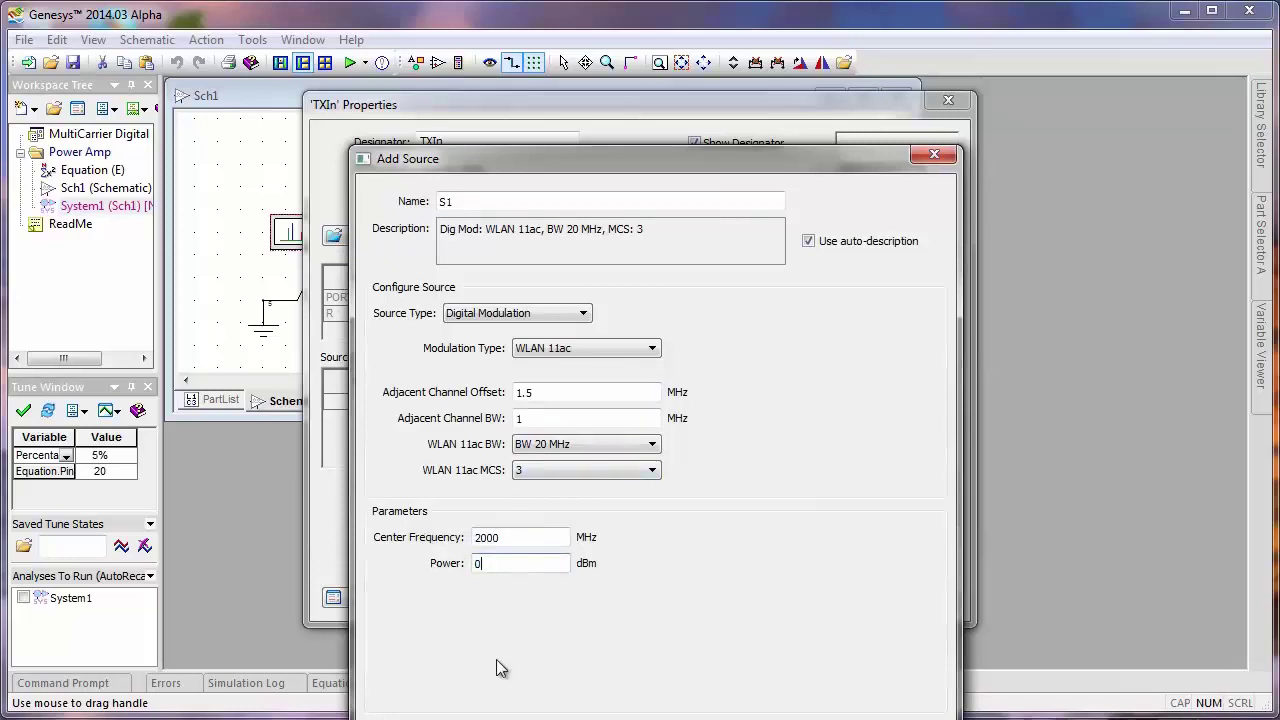
key("Return")
left_click(757, 675)
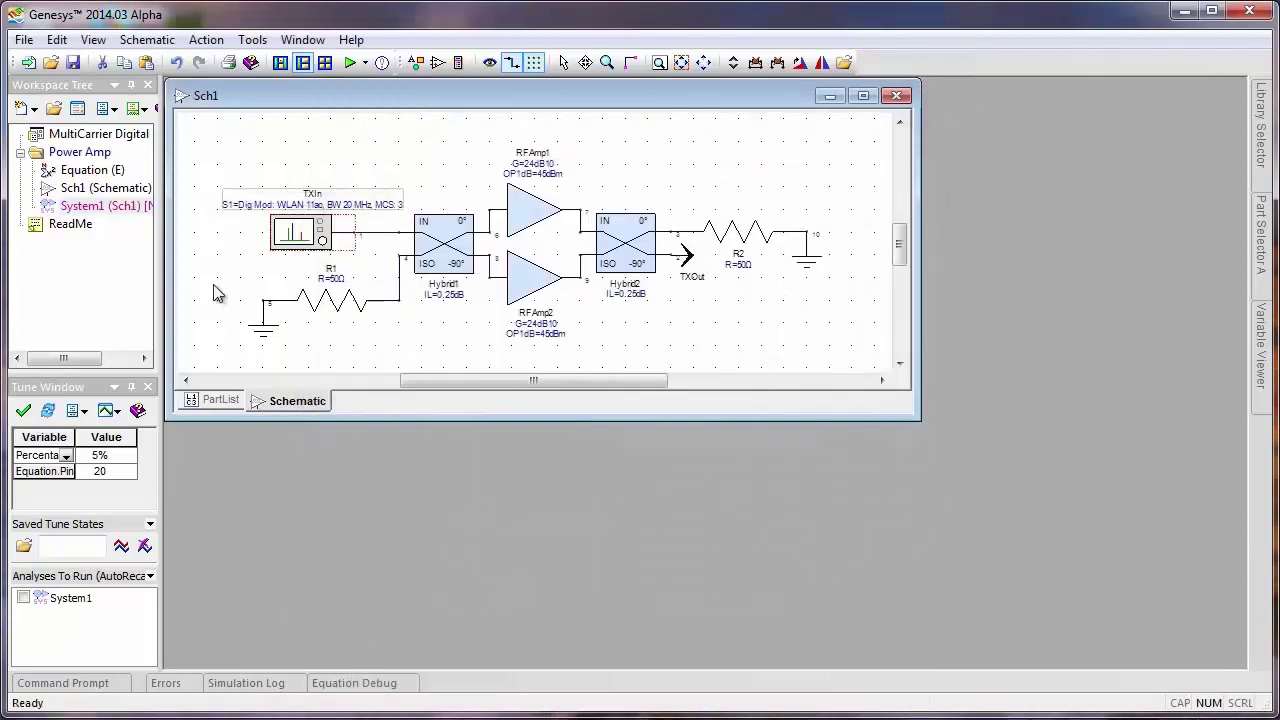
double_click(84, 207)
Step: Add Path1 as a Digital Modulation path with Modulation Basics on and Estimation off
left_click(440, 210)
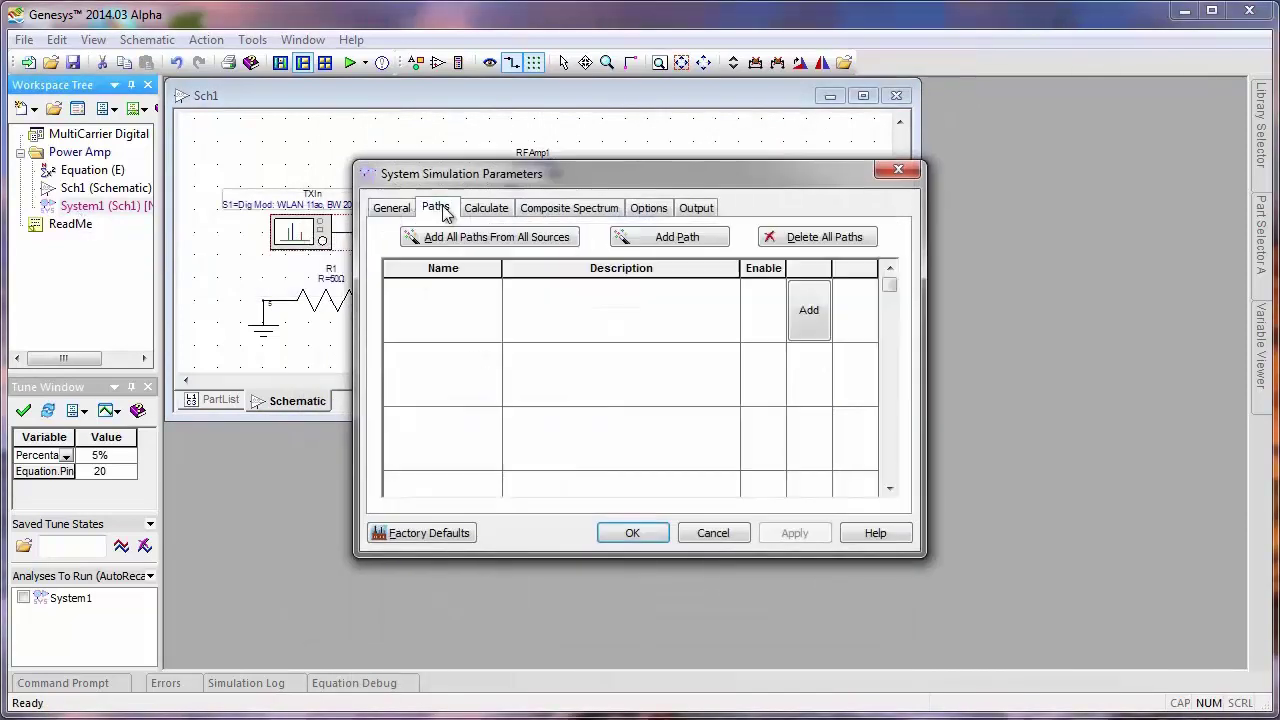
left_click(806, 324)
left_click(440, 342)
left_click(447, 387)
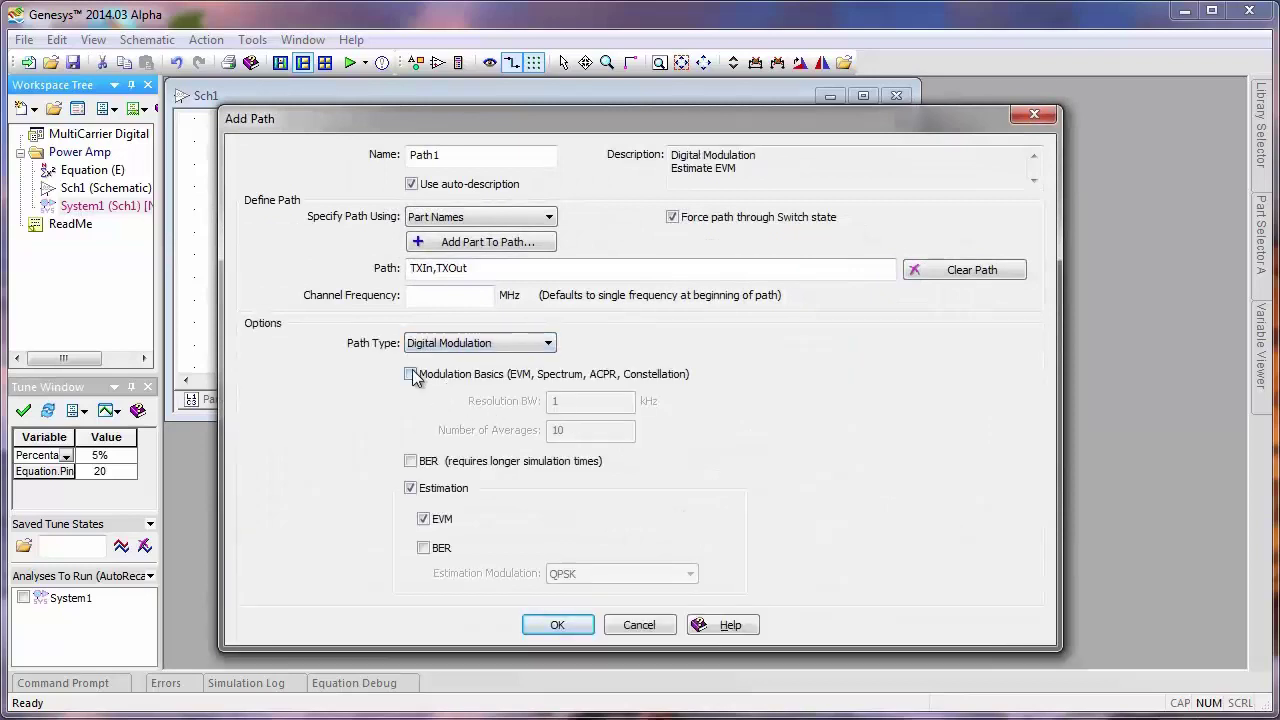
left_click(411, 374)
left_click(411, 488)
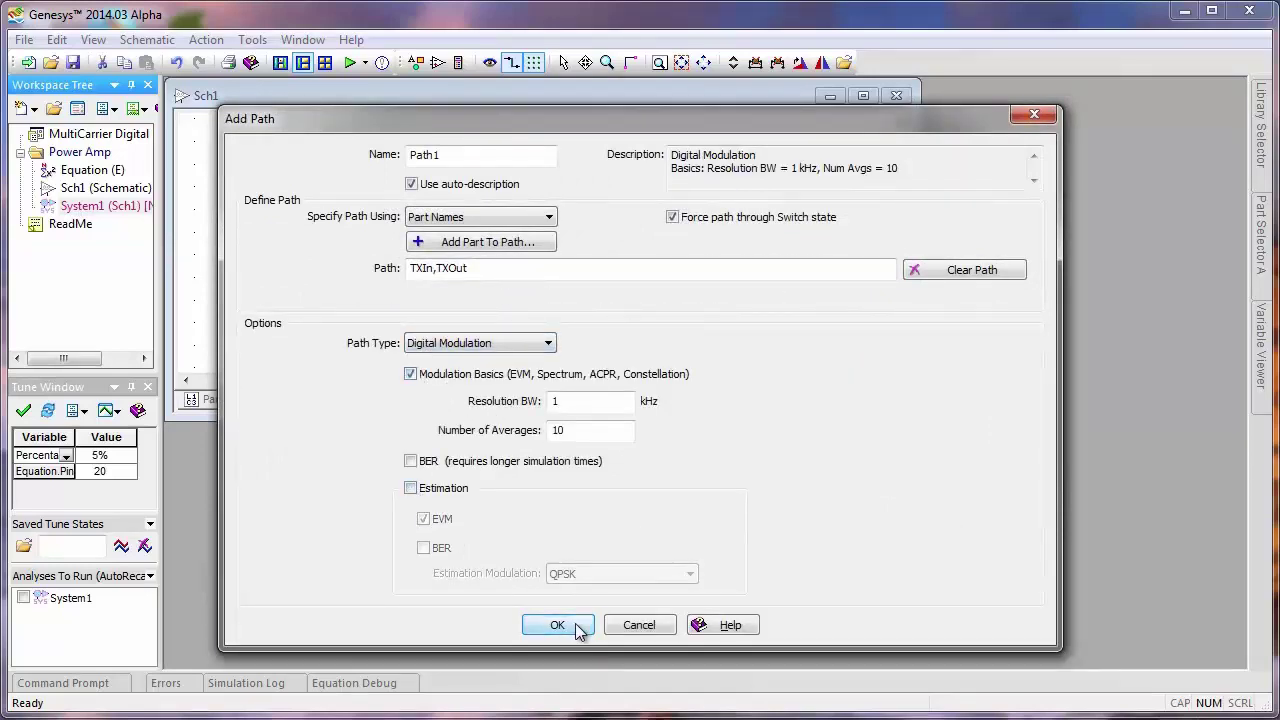
Step: Apply the System1 simulation parameters and run the RF System Analysis
left_click(557, 625)
left_click(649, 535)
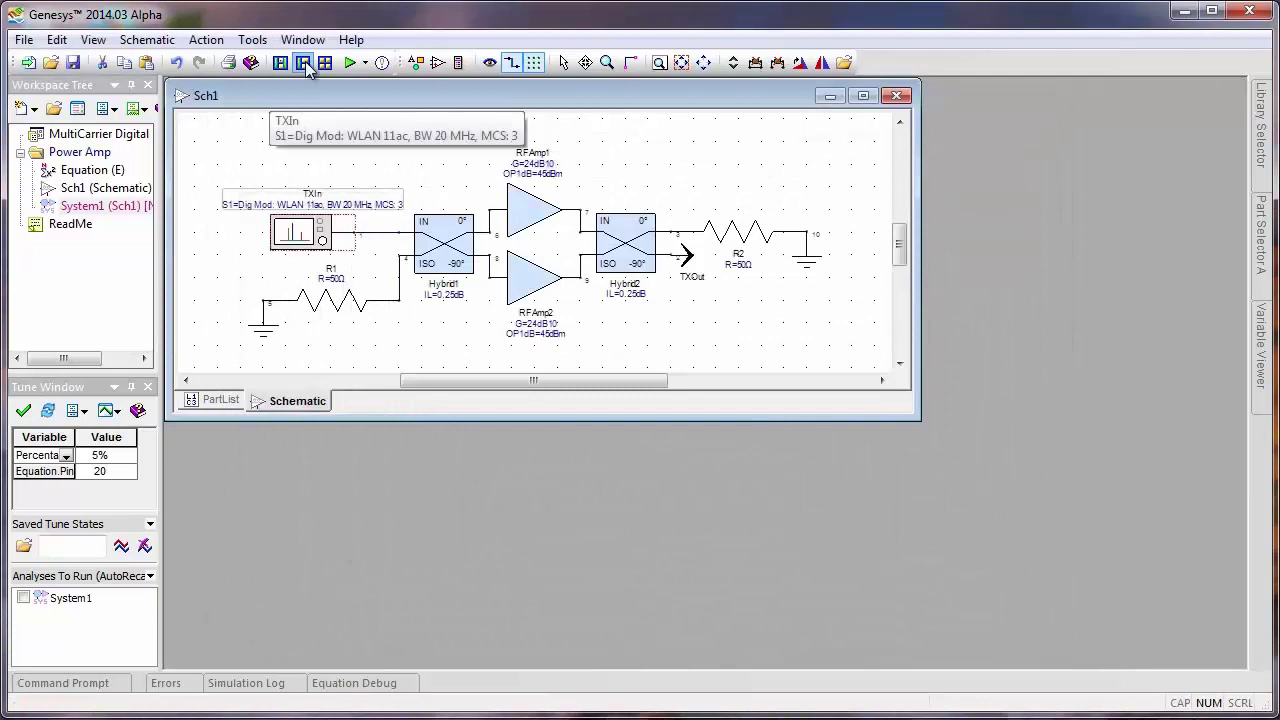
left_click(351, 63)
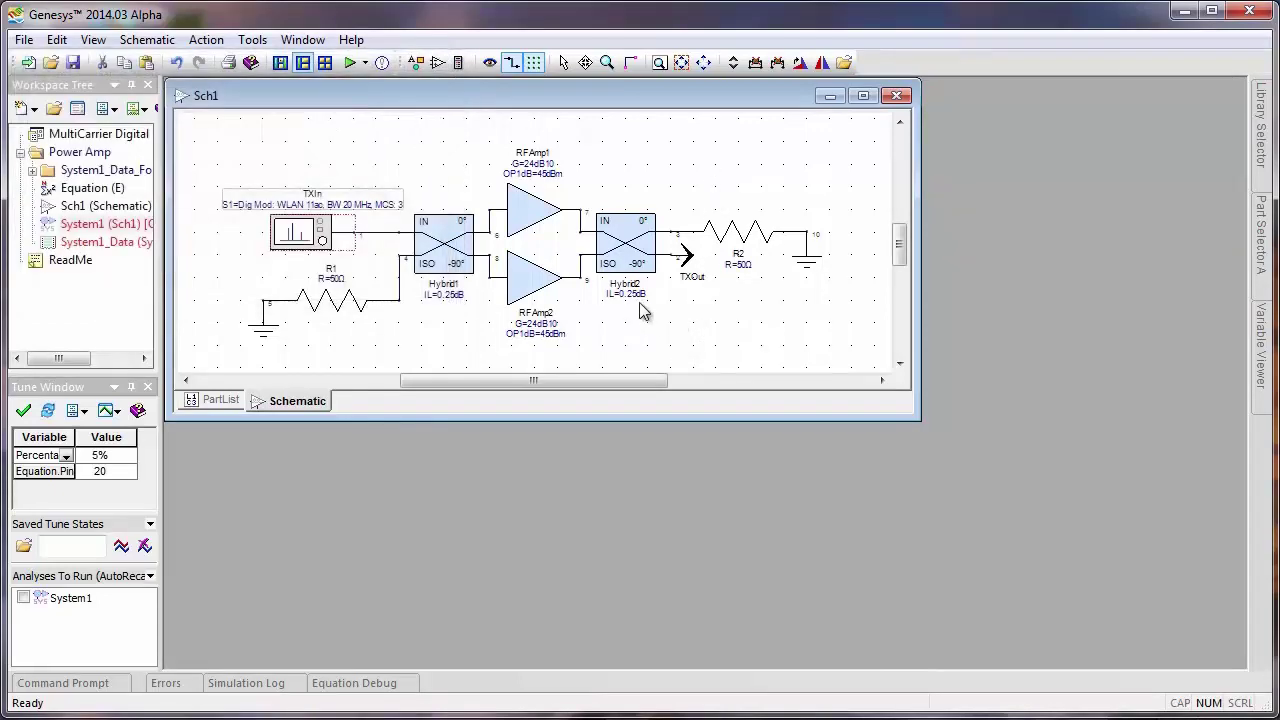
right_click(680, 258)
Step: Add a Digital Modulation Power plot at Node 2 from TXOut and move the graph aside
mouse_move(749, 266)
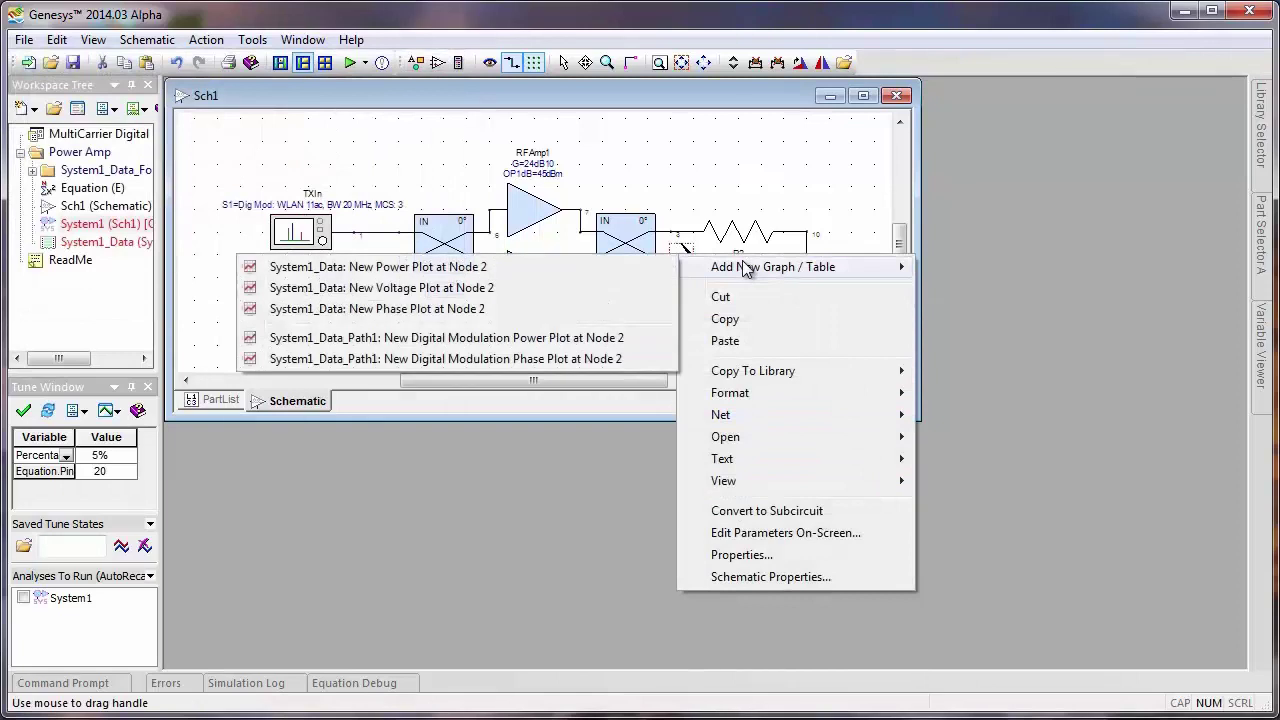
left_click(586, 338)
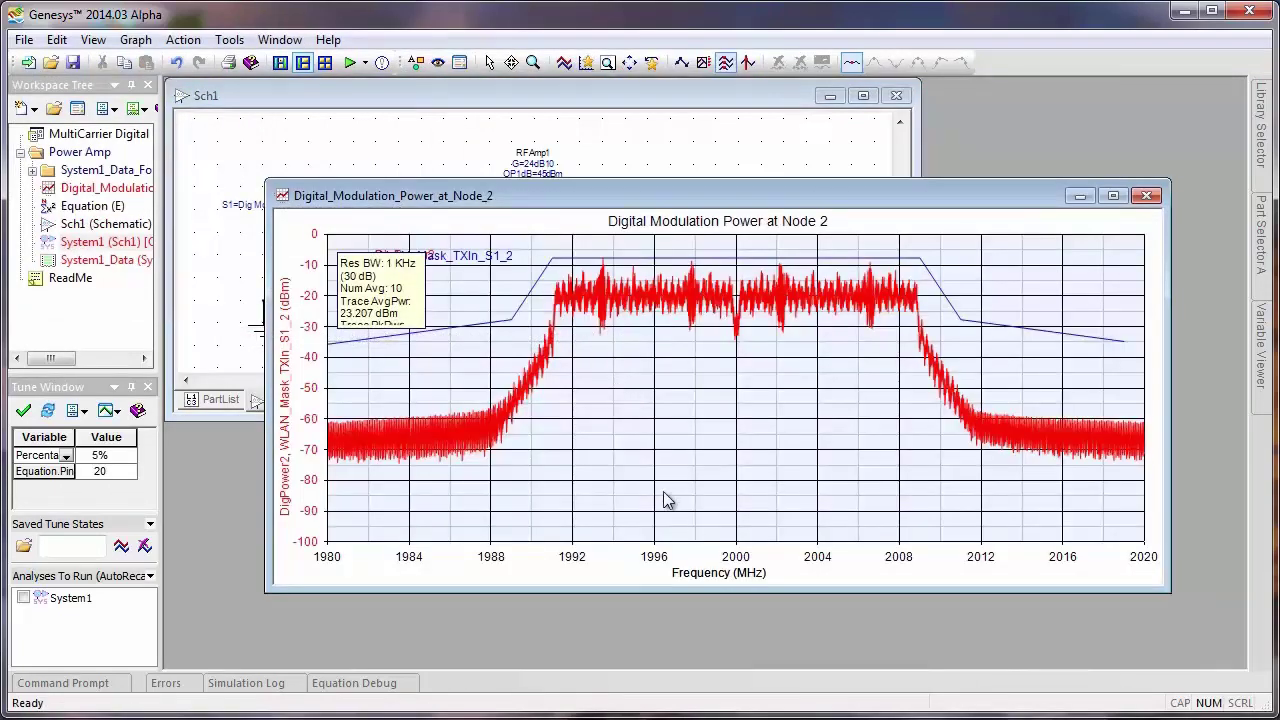
left_click_drag(780, 197, 846, 255)
mouse_move(458, 340)
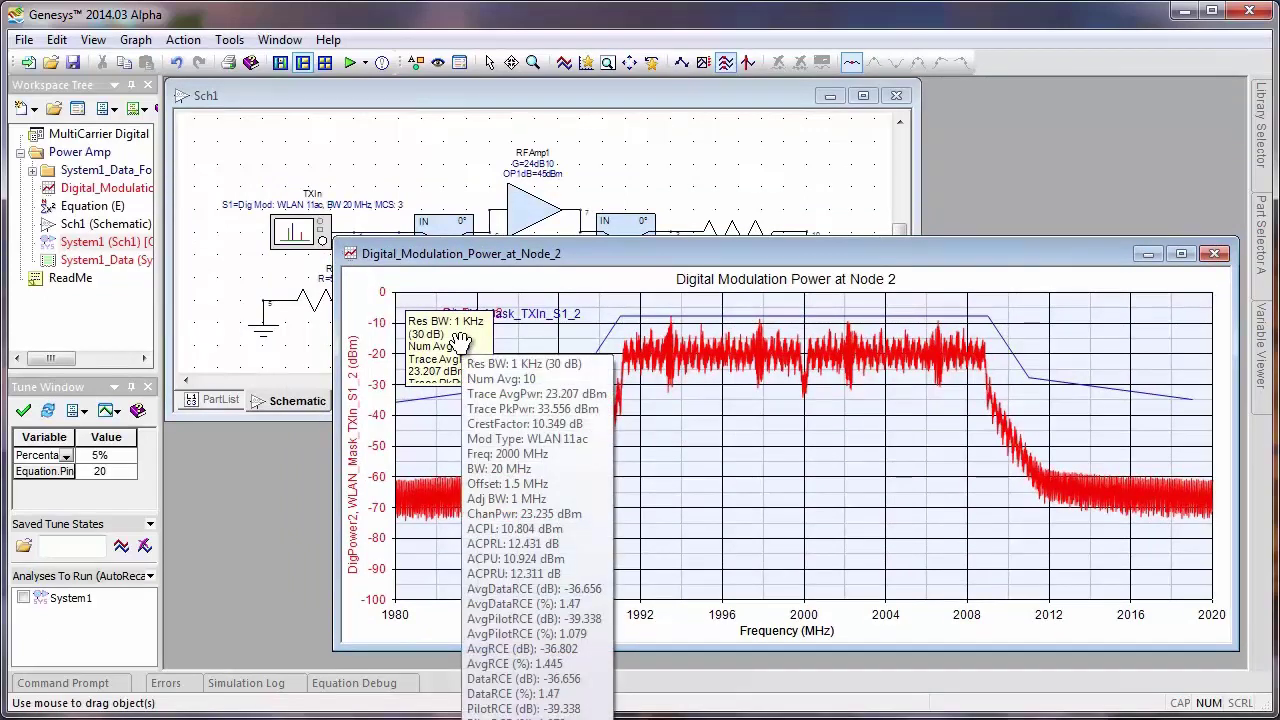
Step: Add a second TXIn source, S2, as a 256QAM digital-modulation carrier
double_click(293, 232)
left_click(858, 418)
left_click(515, 313)
left_click(487, 395)
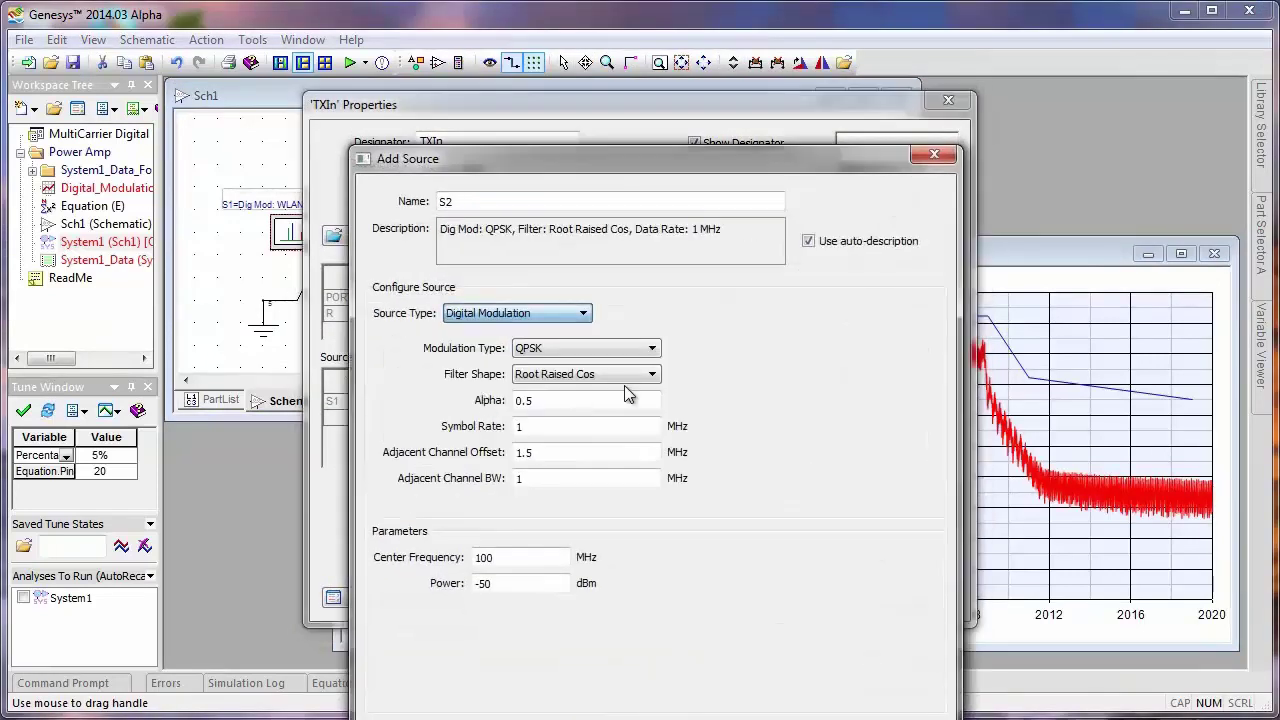
left_click(598, 348)
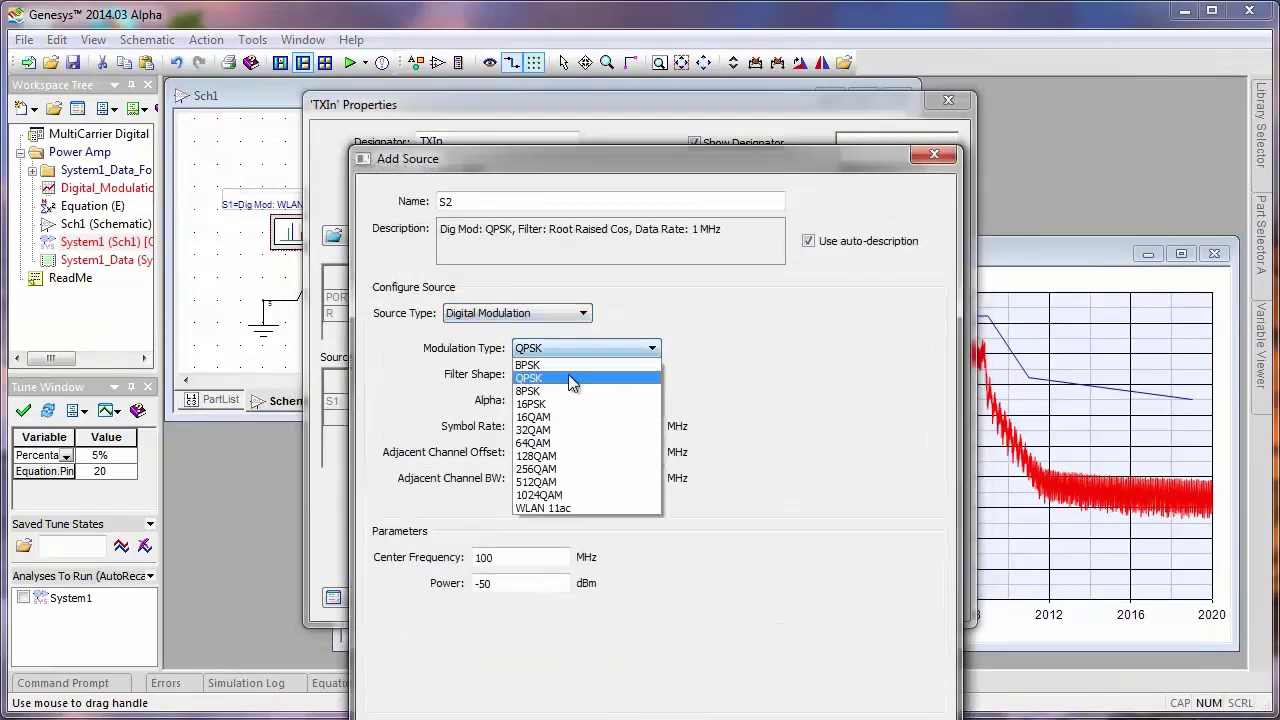
left_click(536, 468)
Step: Give S2 a 5 MHz symbol rate, 2030 MHz centre frequency and -10 dBm power
left_click(535, 427)
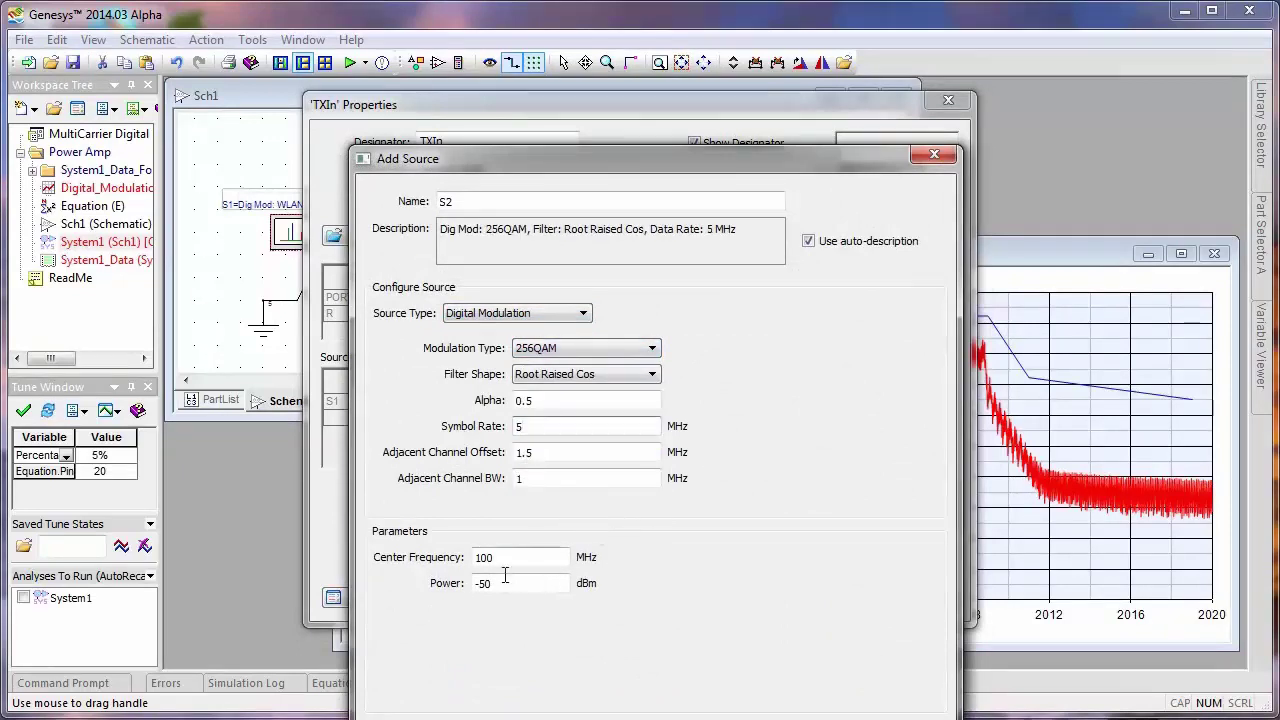
left_click_drag(505, 558, 422, 560)
type("2030")
left_click_drag(490, 586, 455, 586)
type("-10")
key("Return")
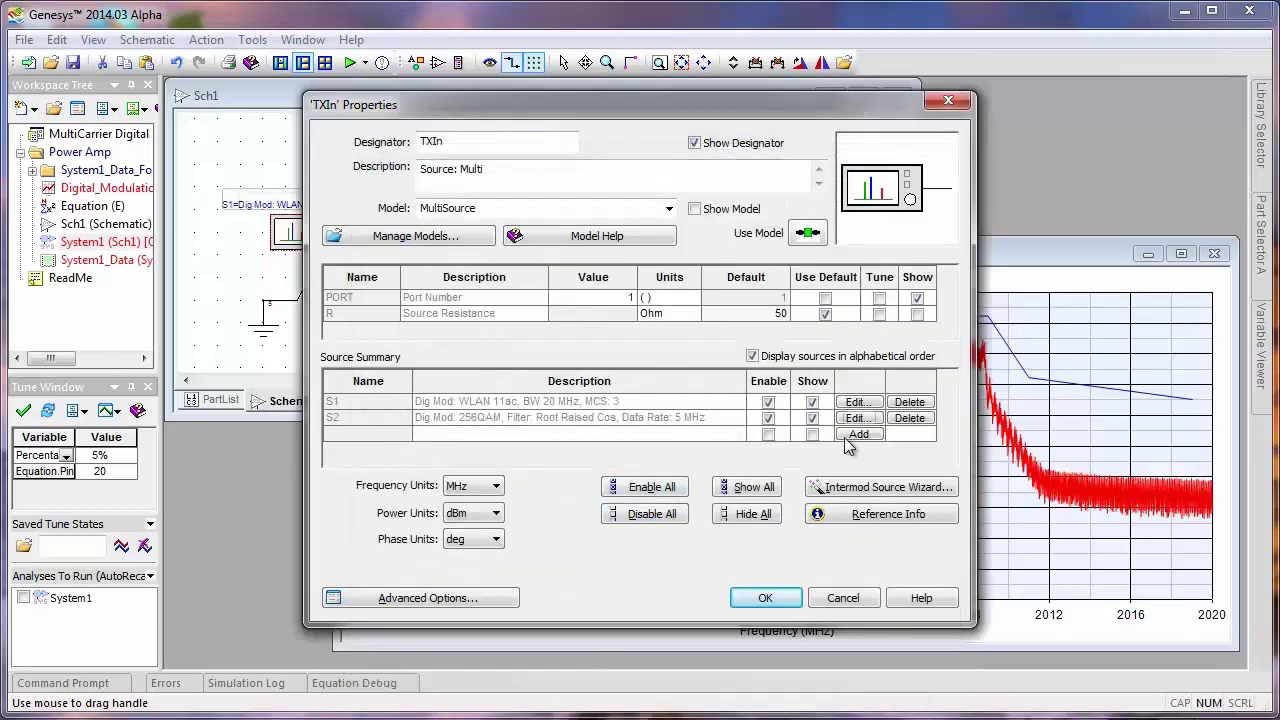
Step: Add S3 to TXIn as a BPSK digital-modulation carrier at 1980 MHz and -20 dBm
left_click(856, 435)
left_click(583, 313)
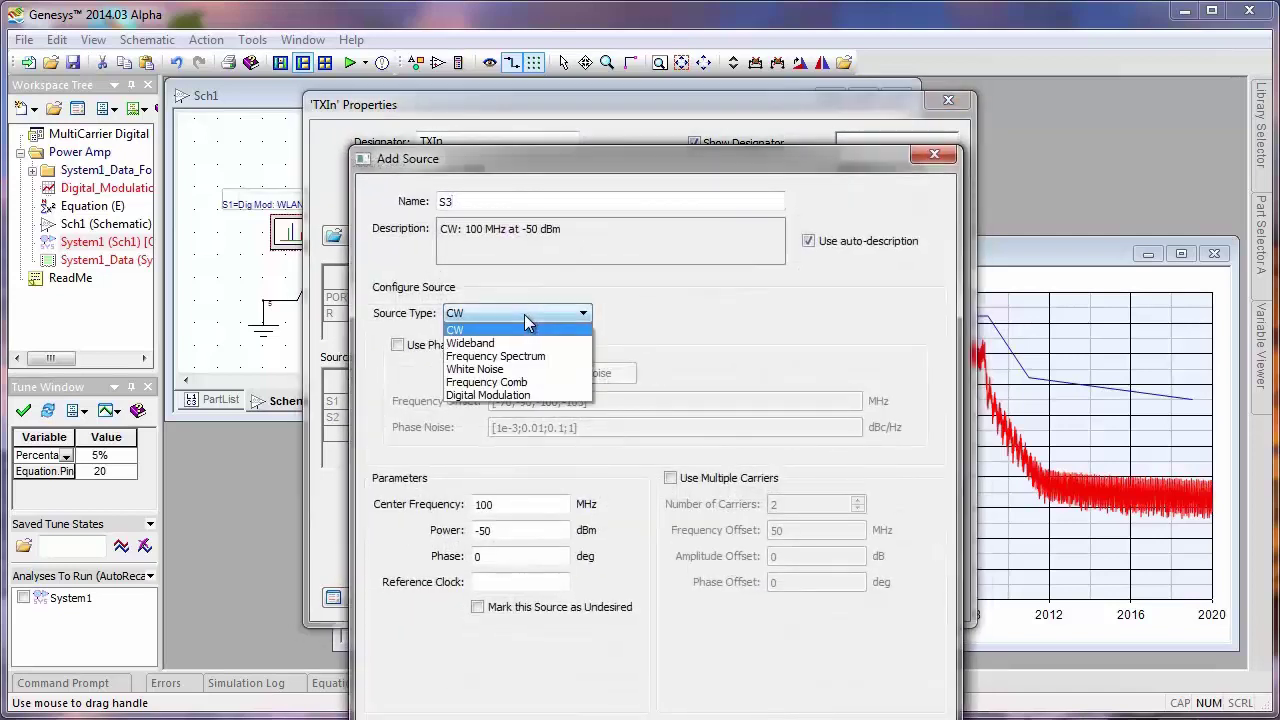
left_click(505, 396)
left_click(620, 348)
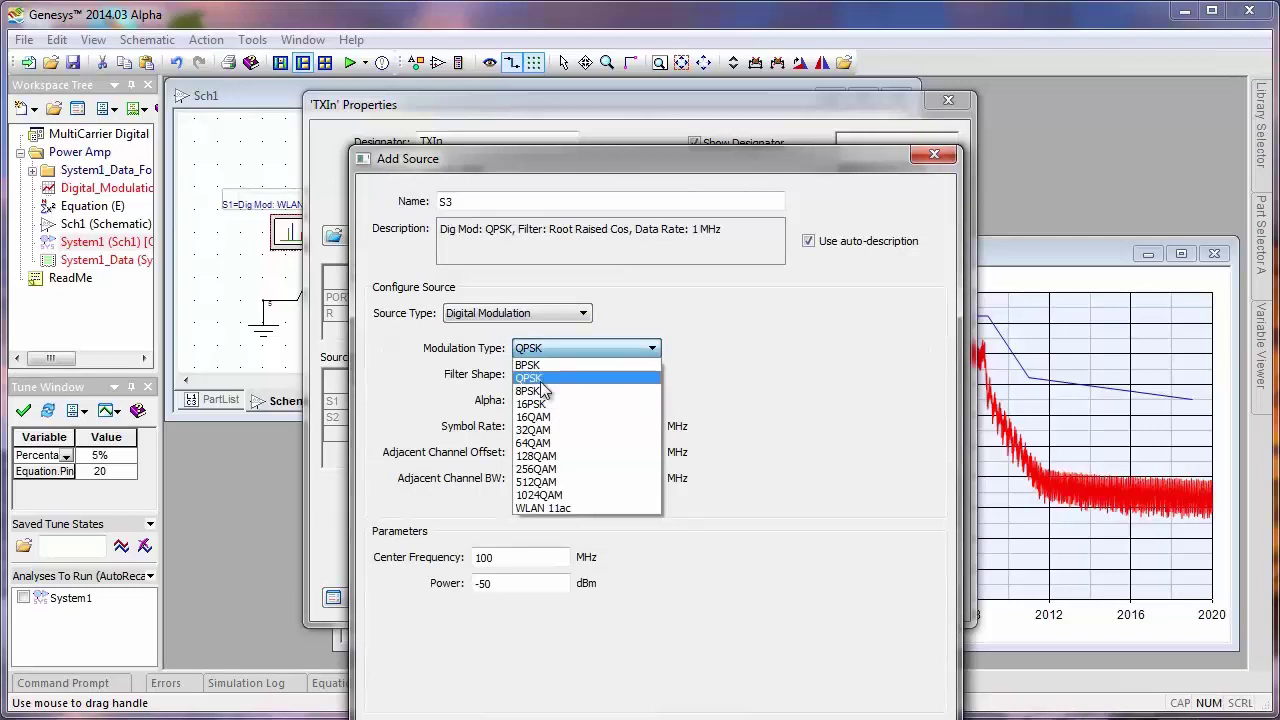
left_click(538, 365)
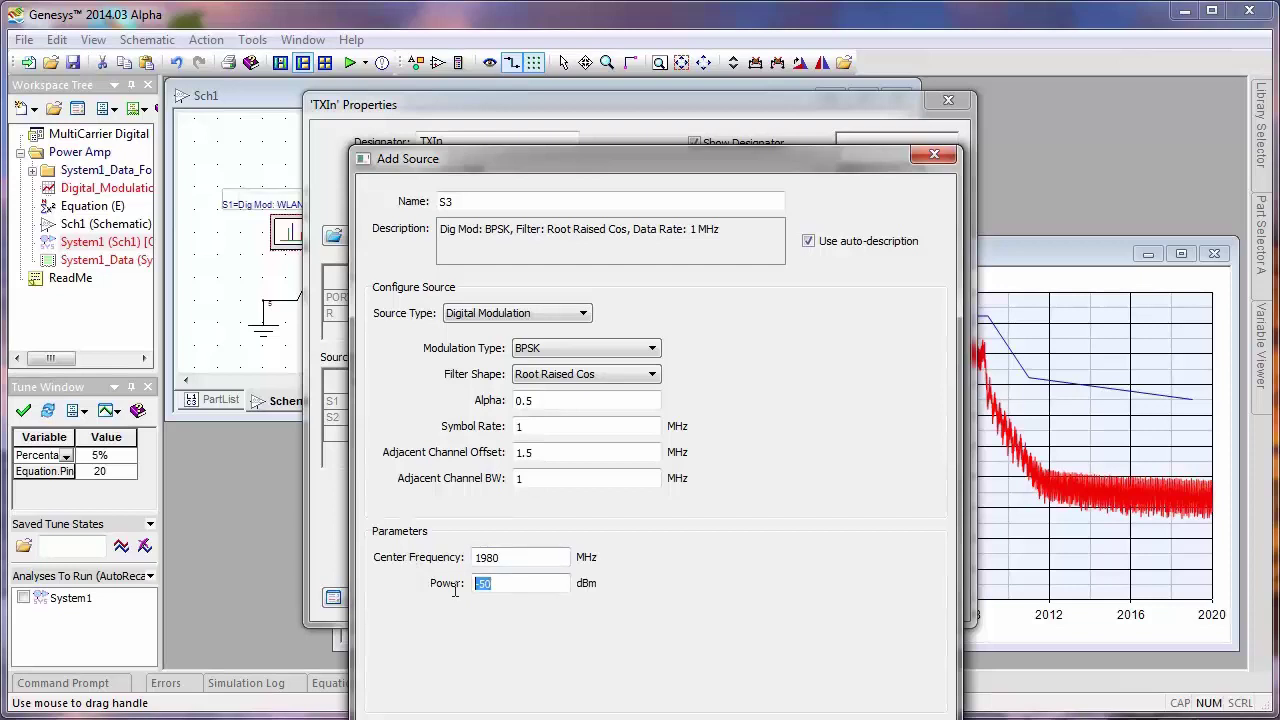
type("-20")
key("Return")
left_click(752, 676)
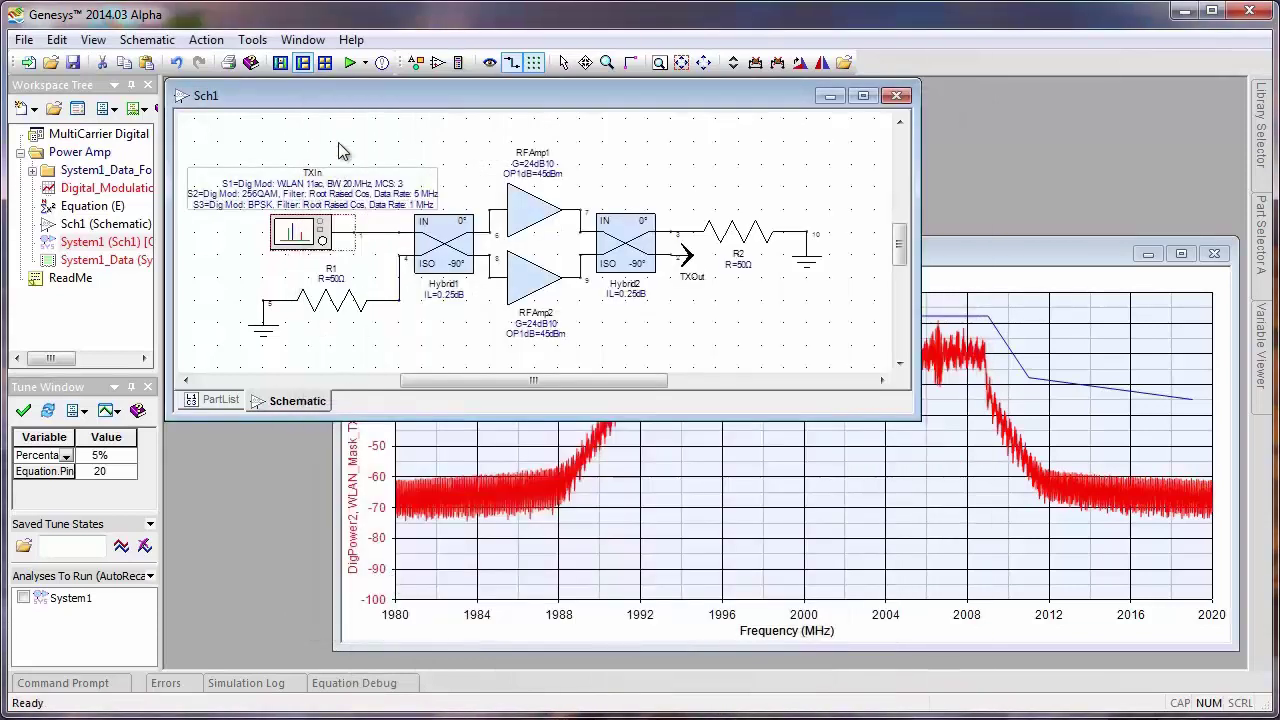
left_click(350, 62)
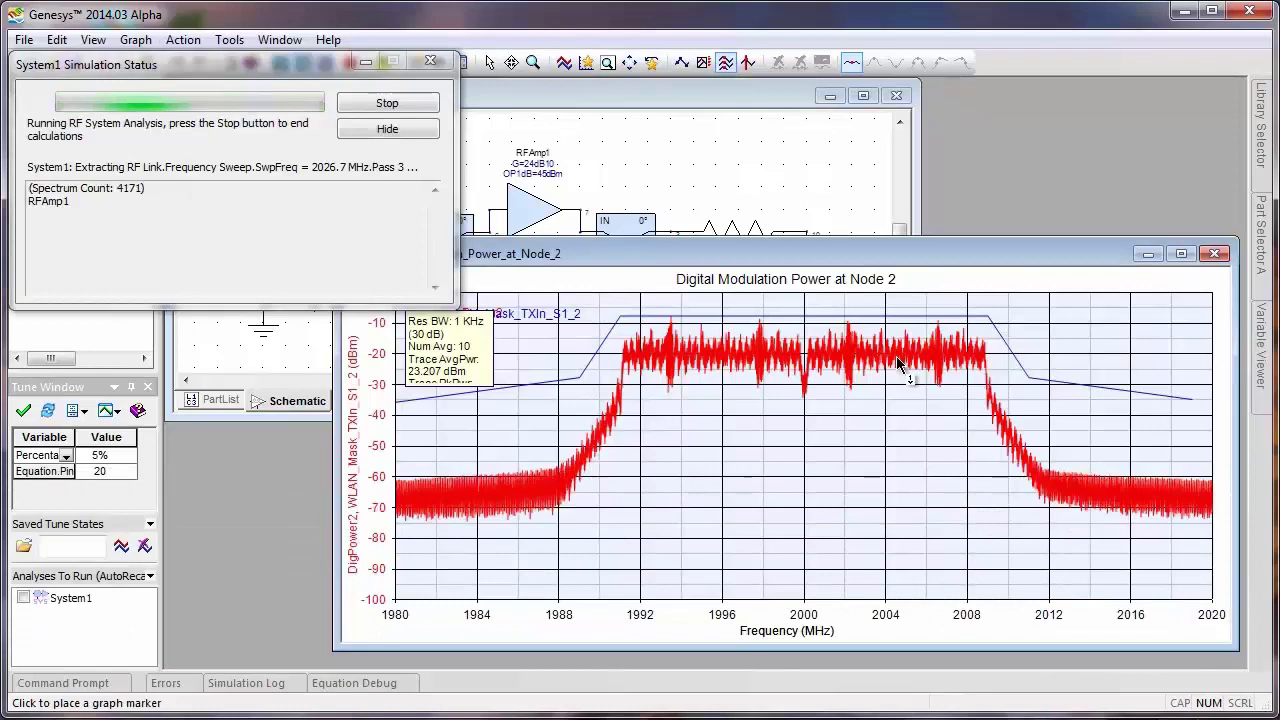
mouse_move(828, 422)
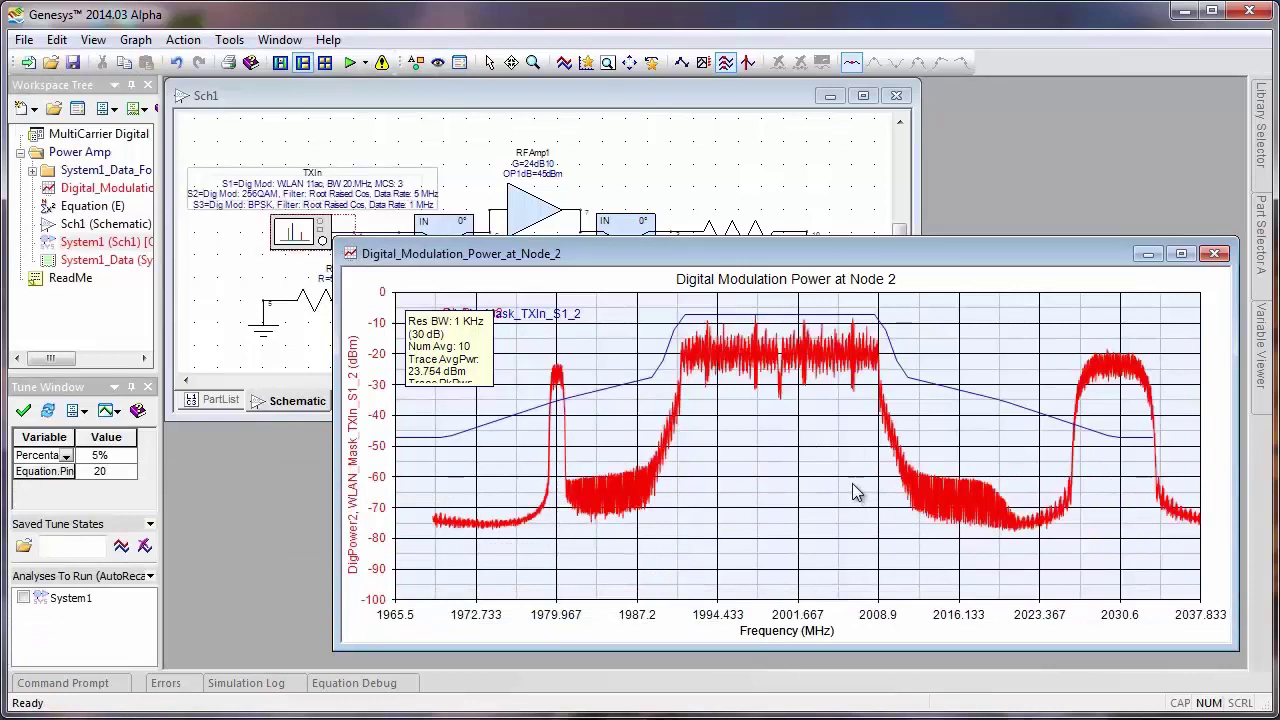
mouse_move(997, 457)
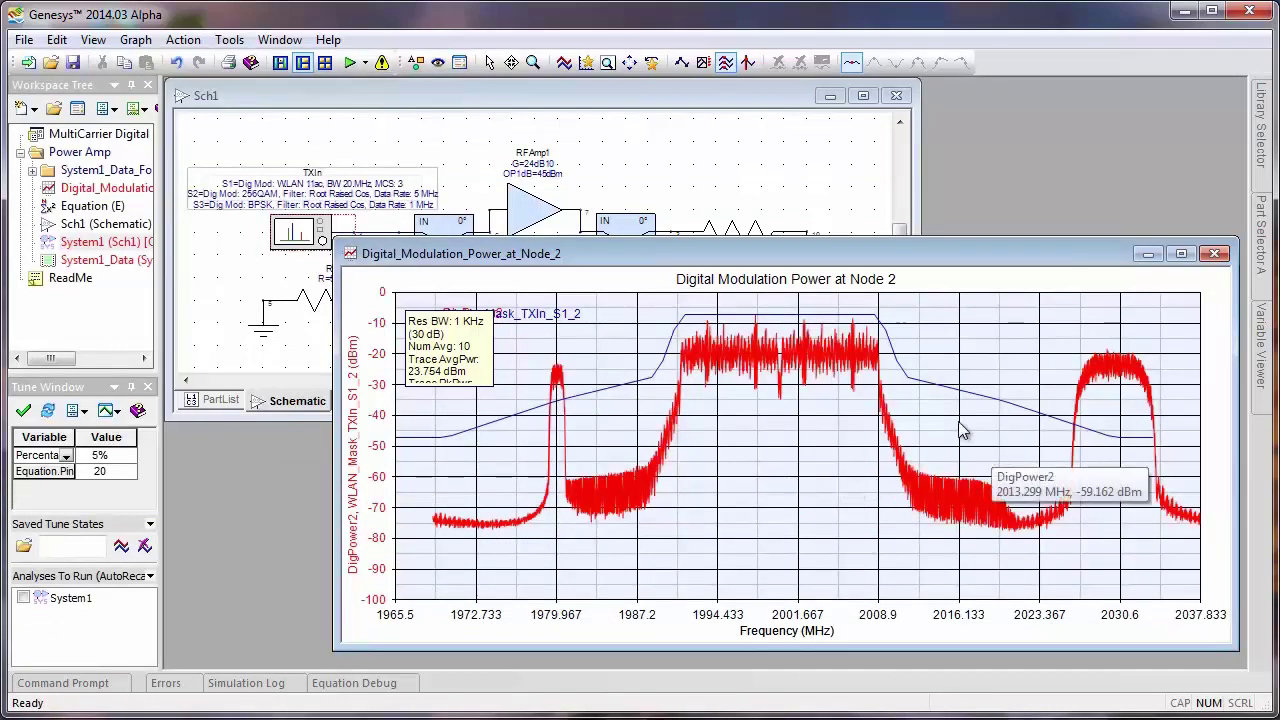
mouse_move(946, 400)
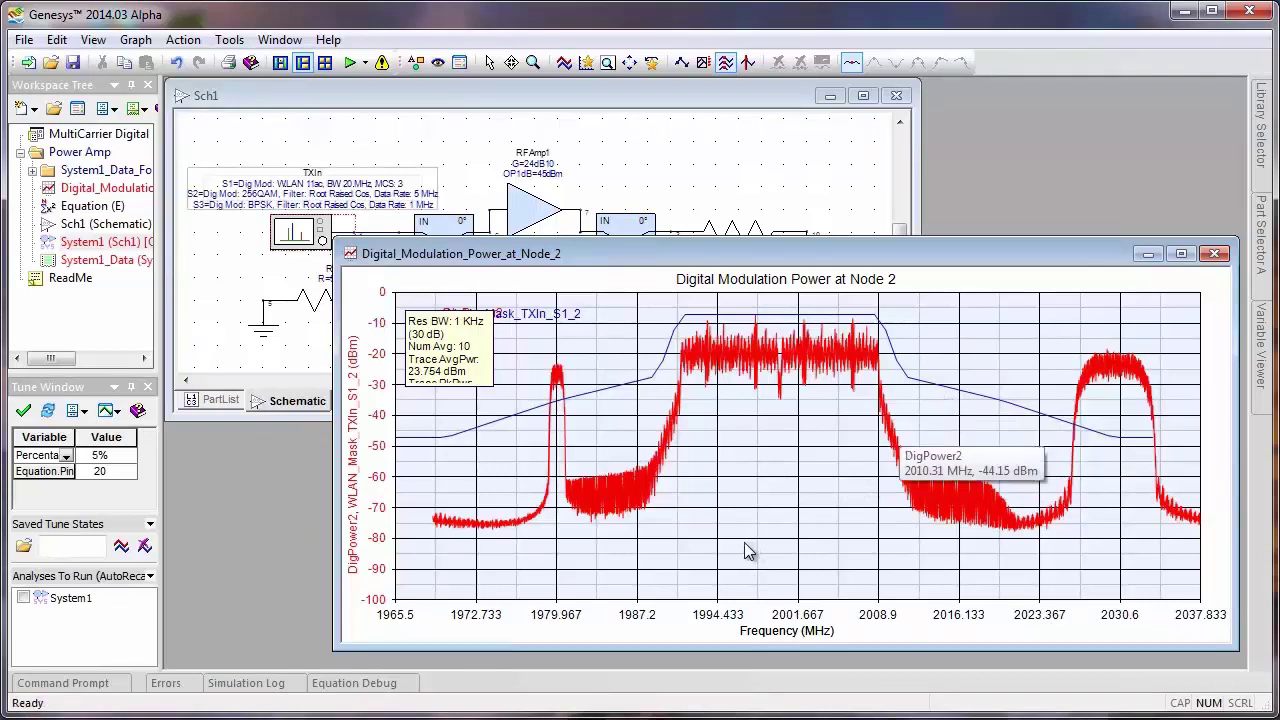
mouse_move(470, 361)
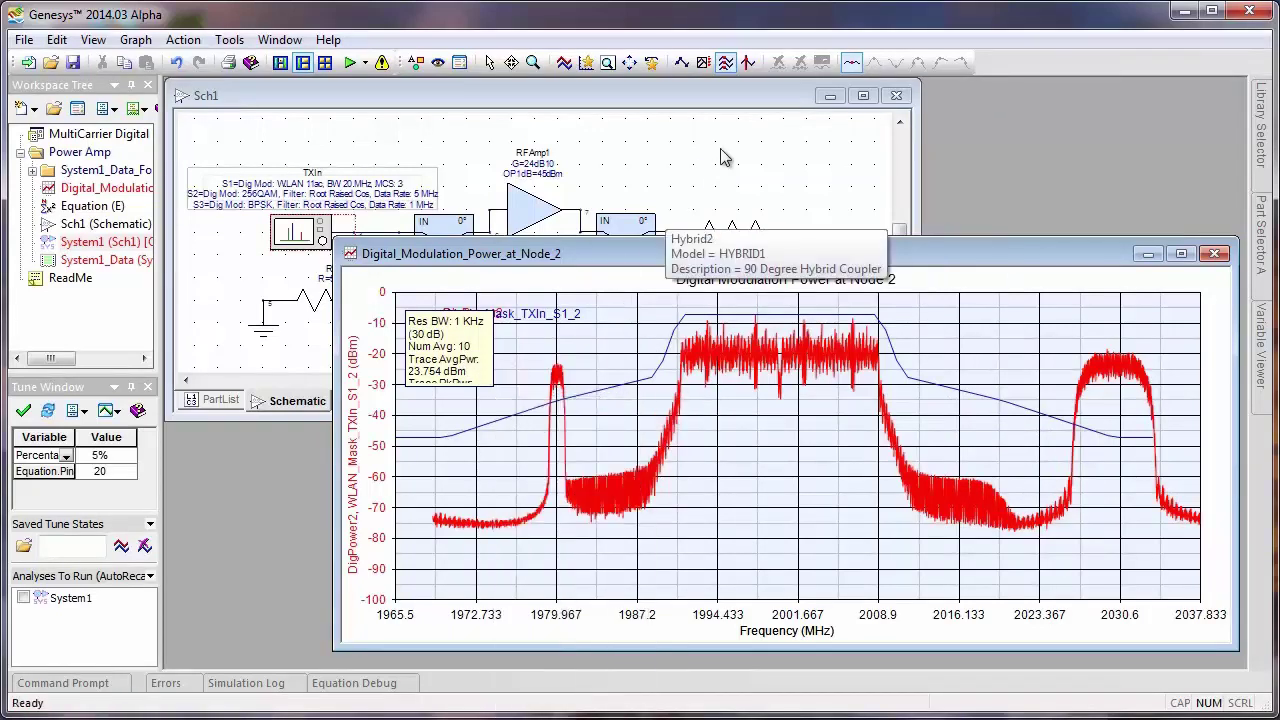
Step: Add a Node 2 Digital Modulation Power graph showing the BPSK, WLAN 11ac and 256QAM peaks
left_click(690, 215)
right_click(675, 252)
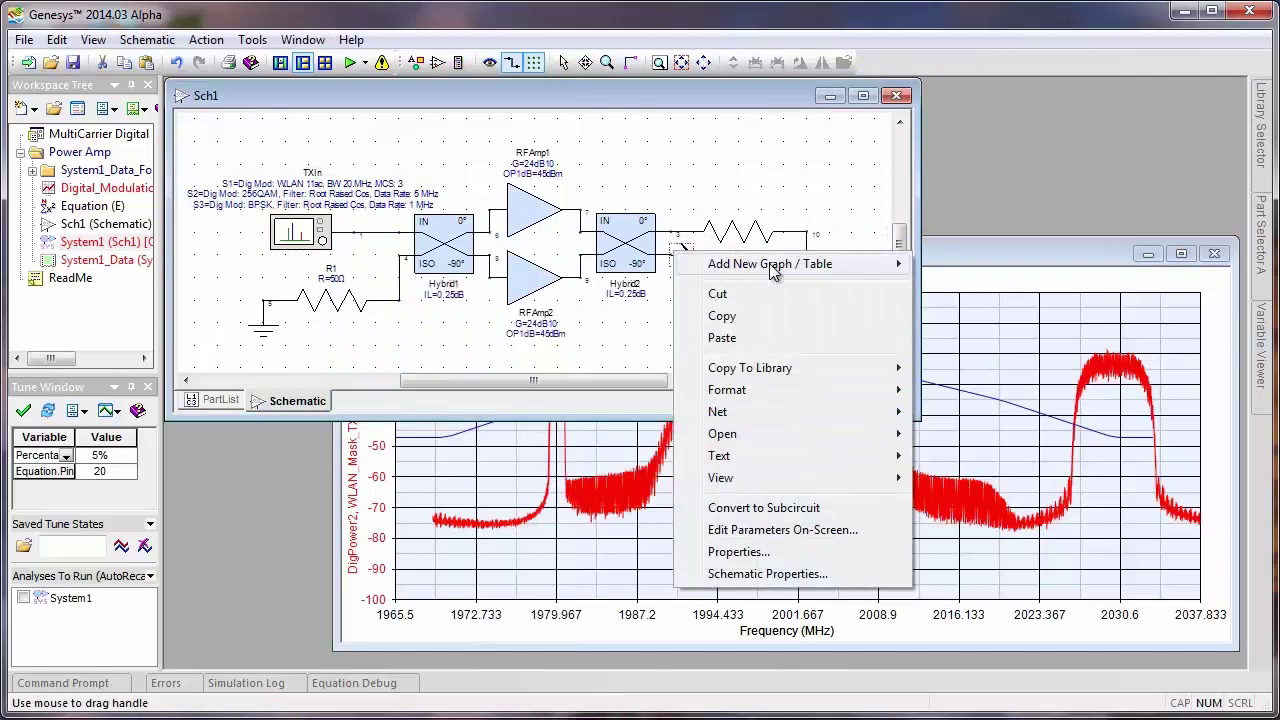
mouse_move(770, 264)
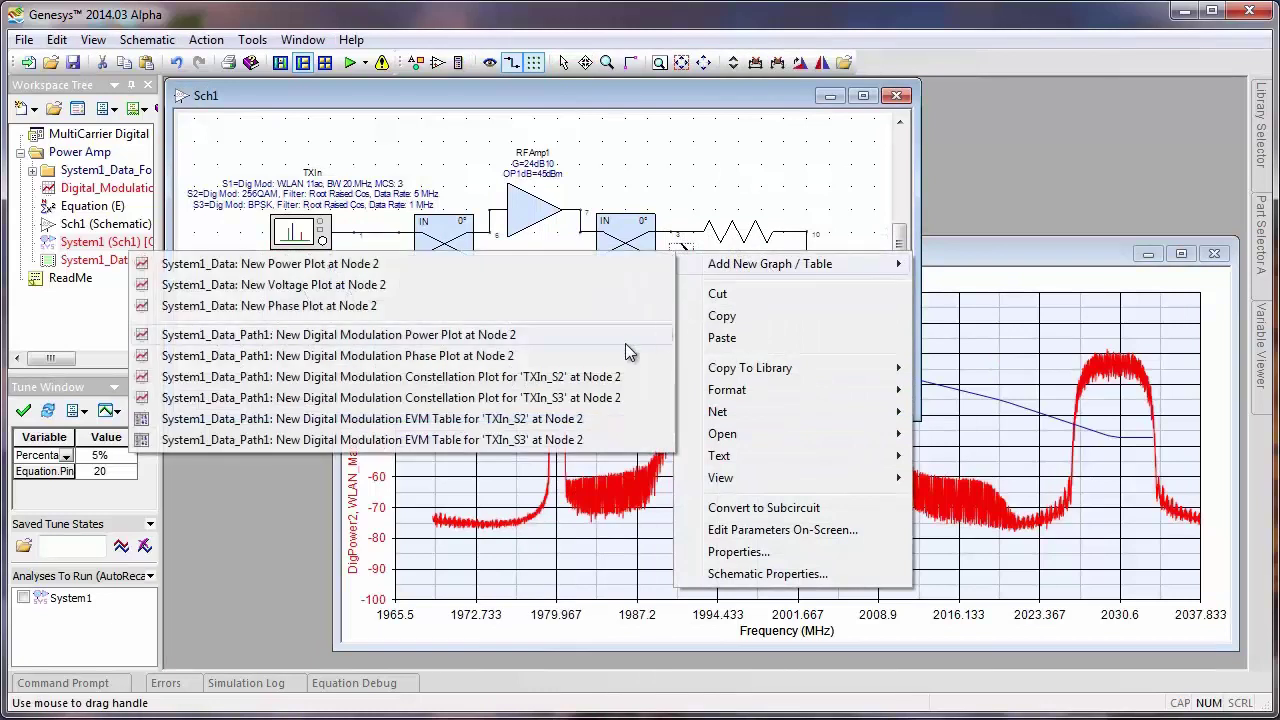
left_click(508, 338)
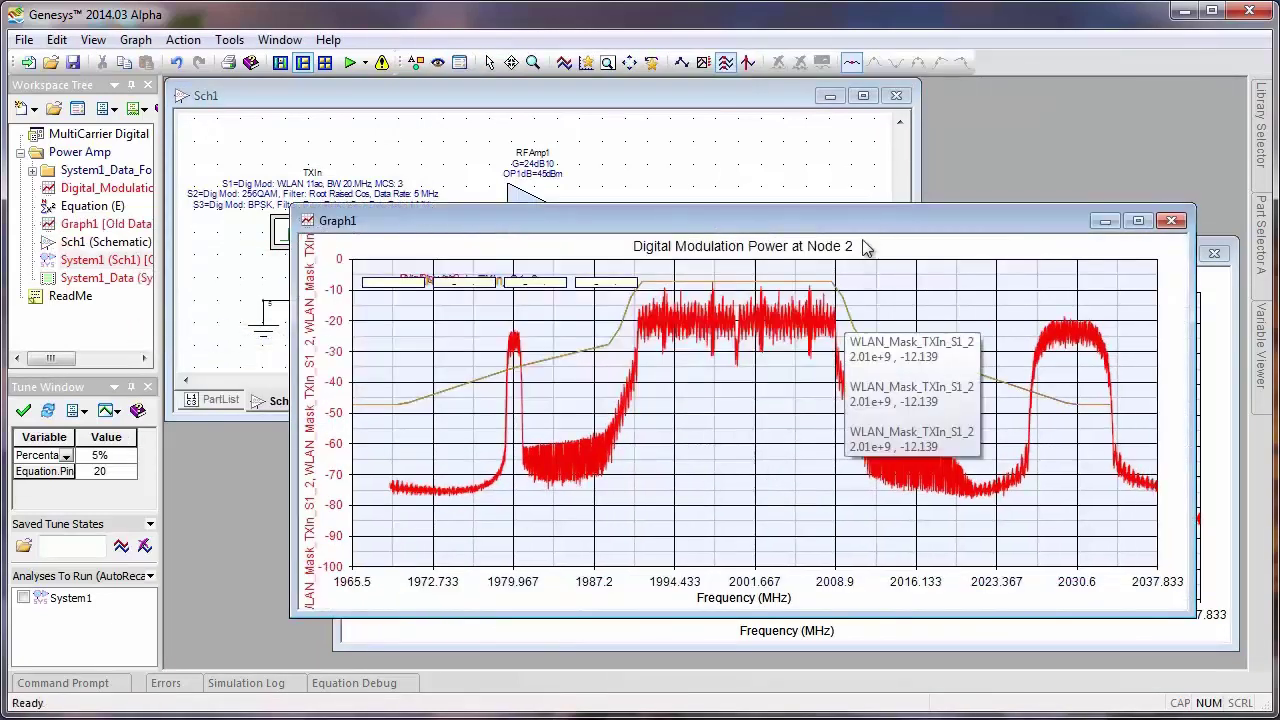
left_click_drag(871, 221, 911, 249)
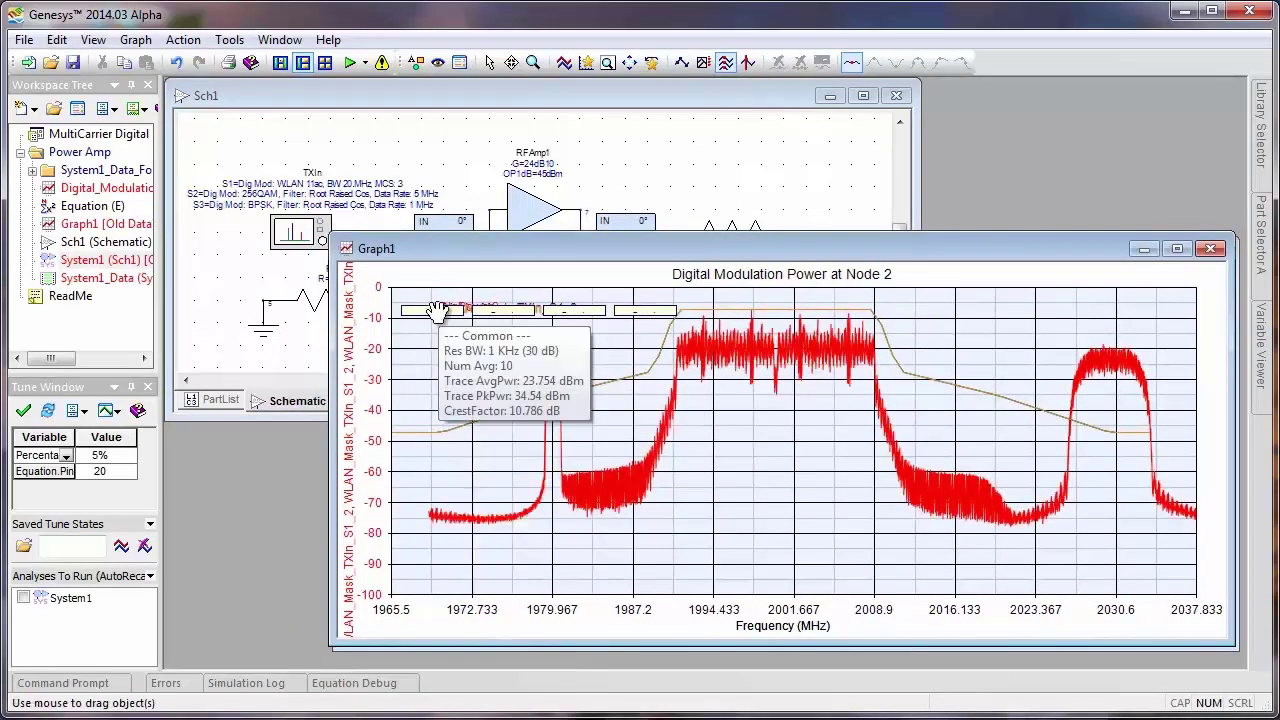
mouse_move(499, 310)
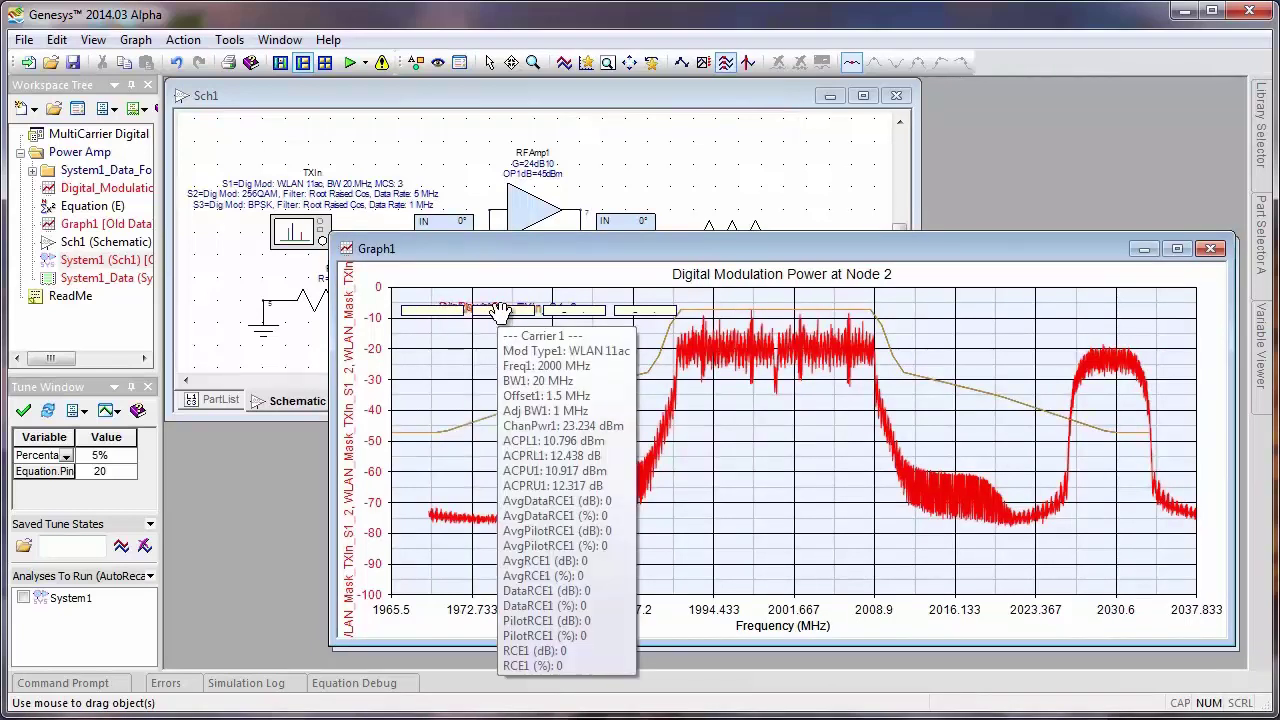
mouse_move(655, 306)
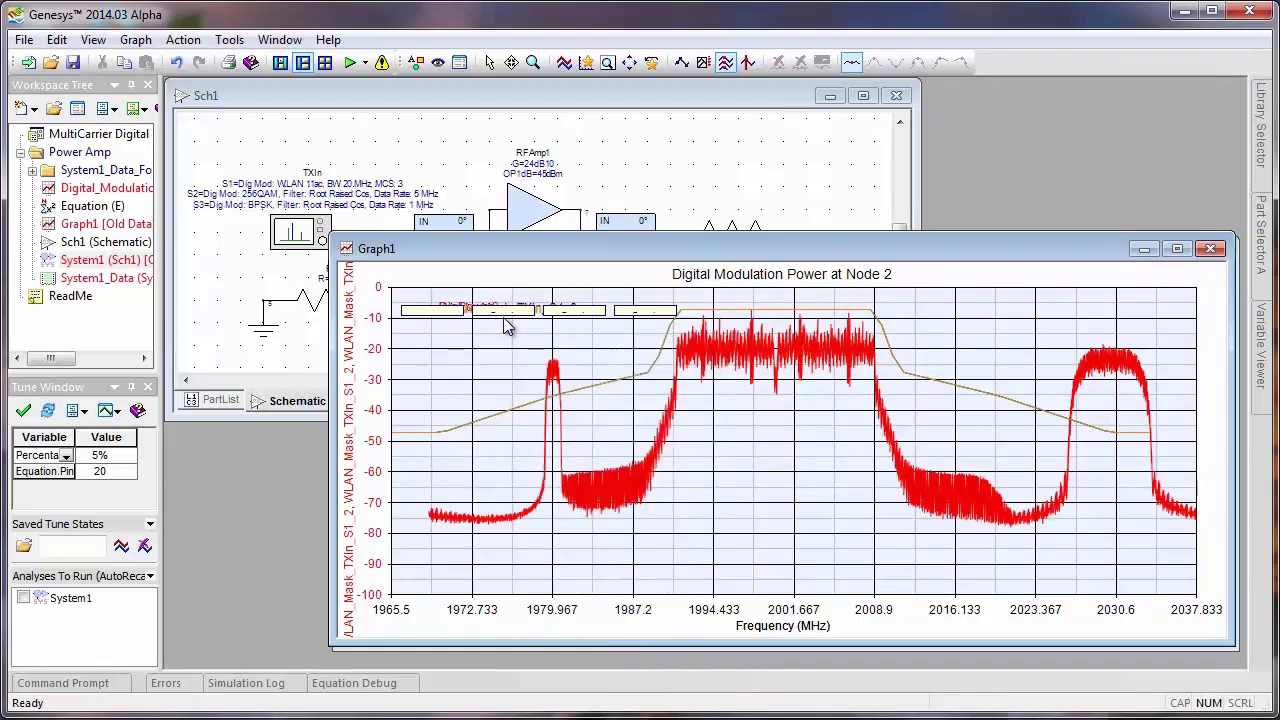
Step: Add a Digital Modulation Power plot at Node 1 on the wire between TXIn and Hybrid1
left_click(465, 158)
right_click(399, 232)
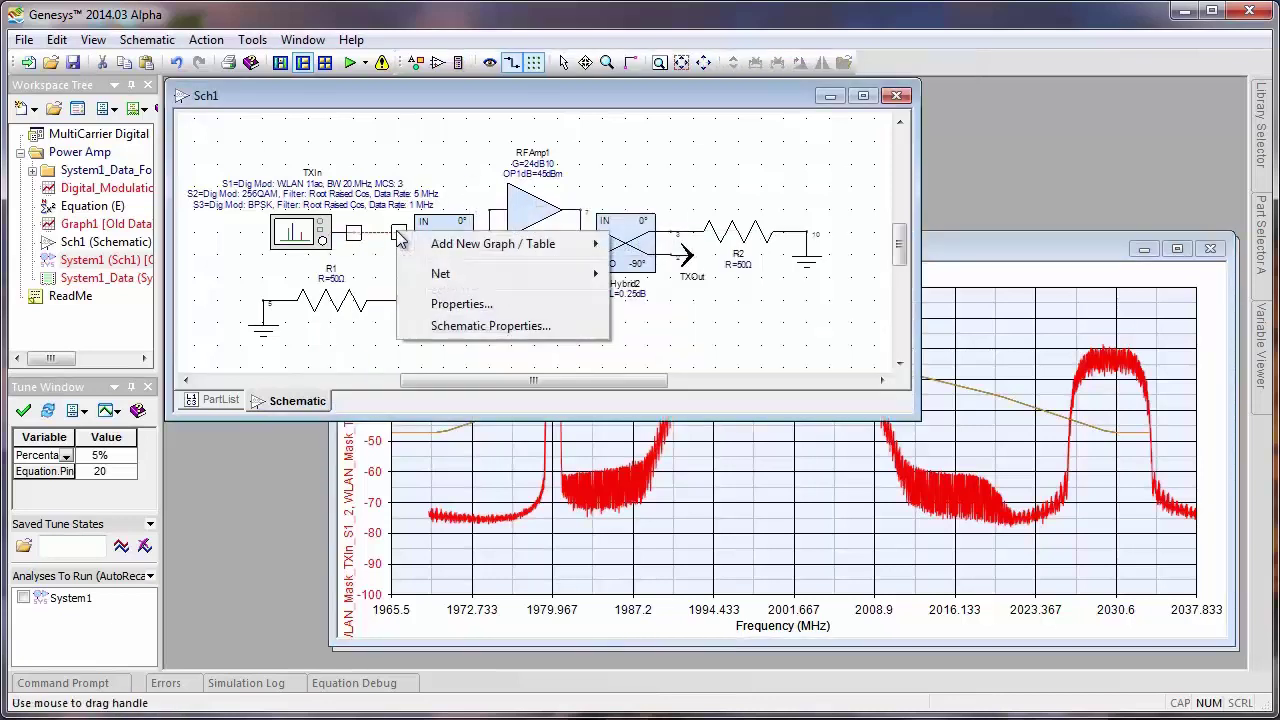
mouse_move(480, 245)
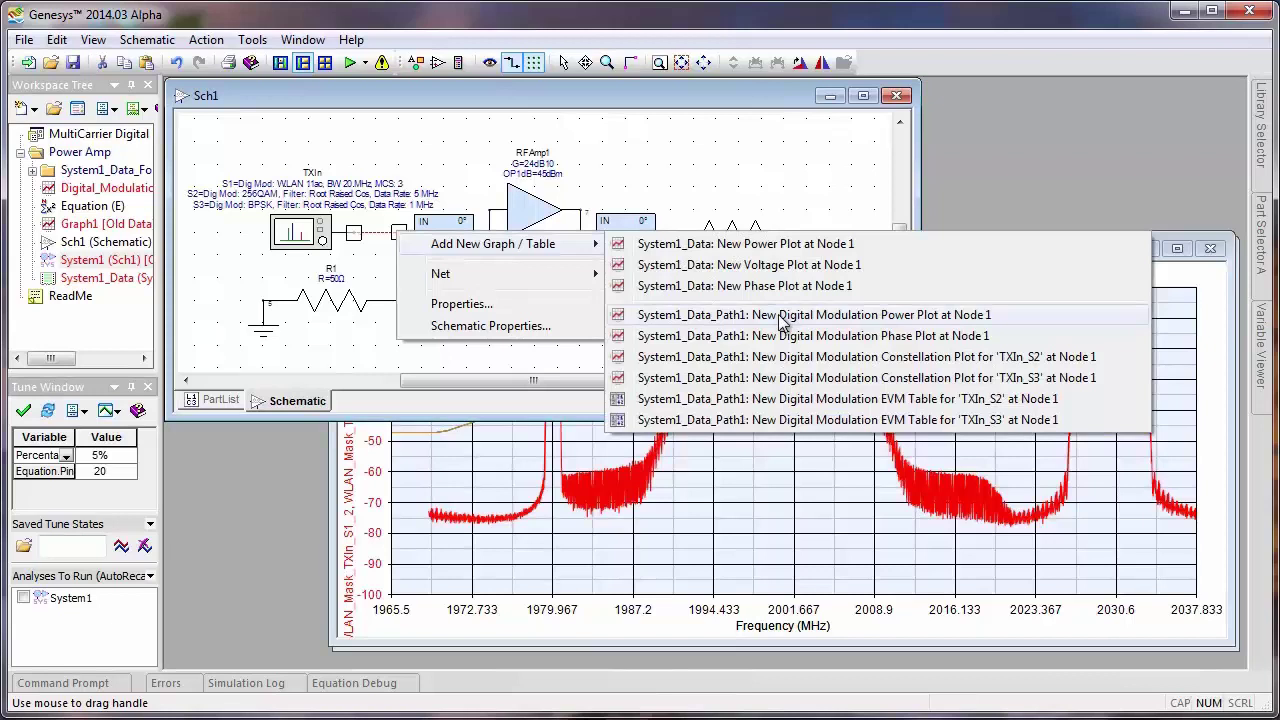
left_click(557, 324)
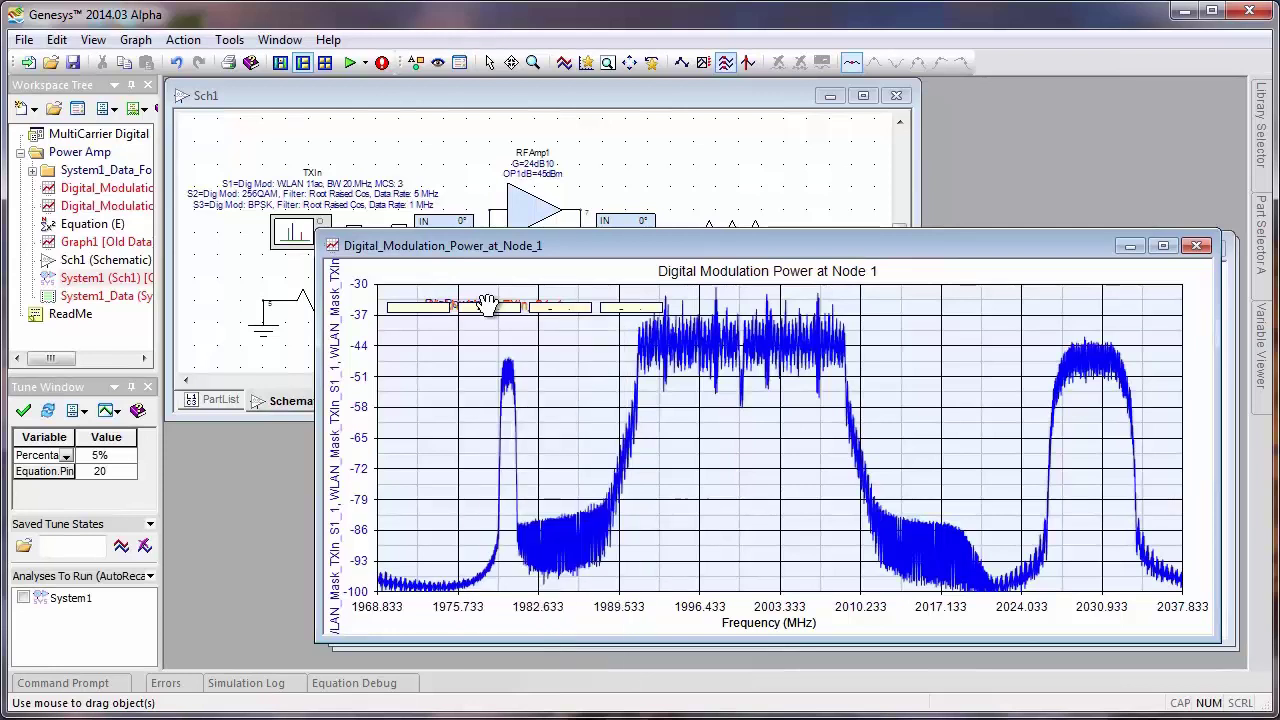
left_click(640, 226)
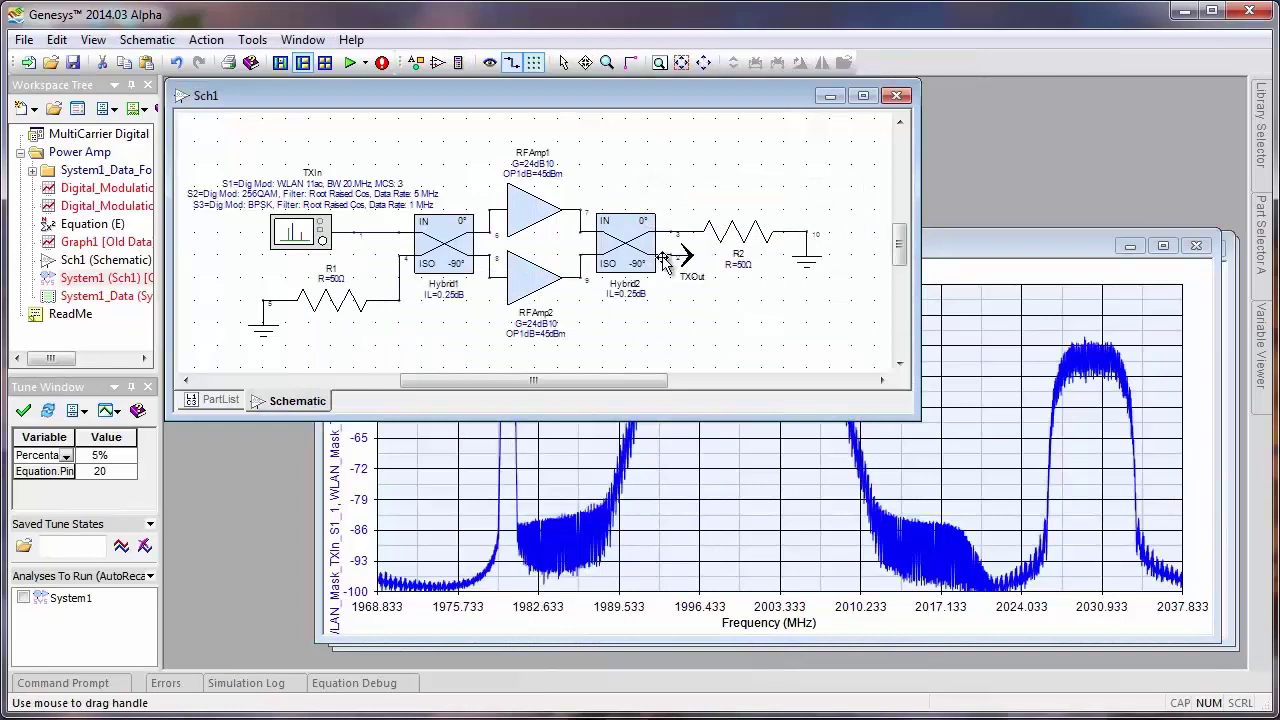
Step: Add a Digital Modulation Constellation plot for TXIn_S2 at Node 2 from the TXOut terminal
right_click(672, 254)
mouse_move(760, 290)
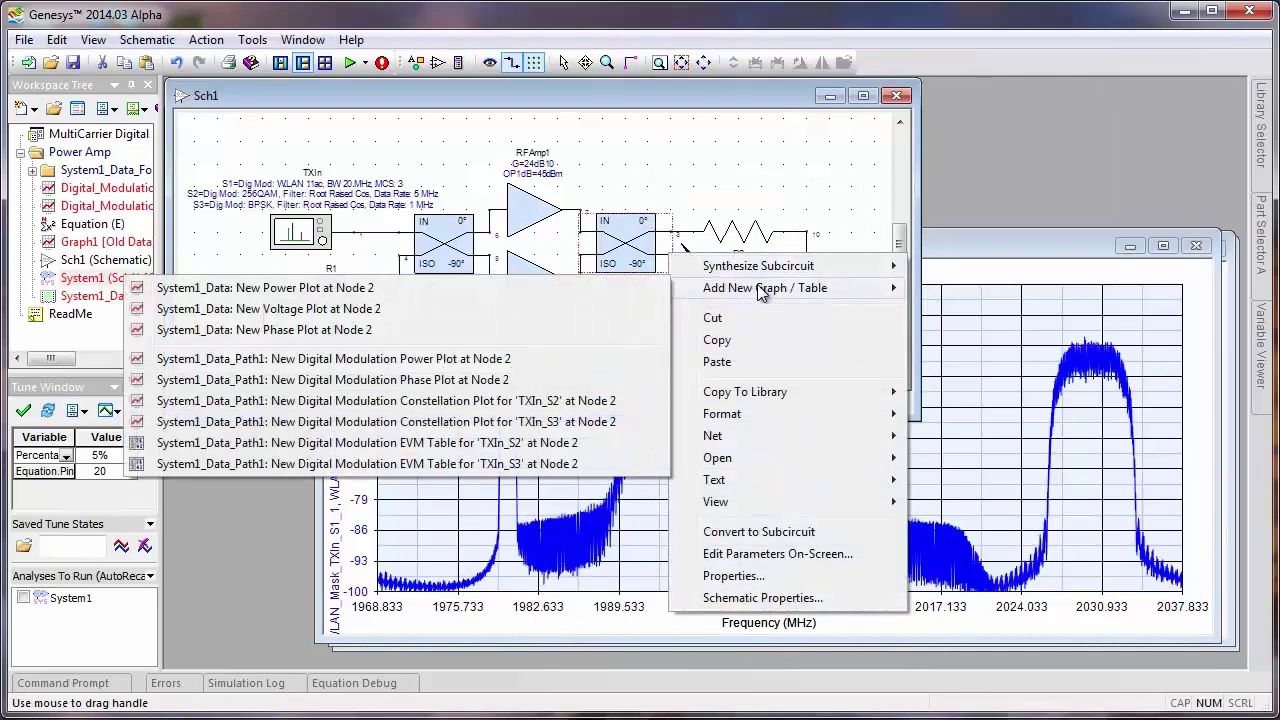
left_click(527, 401)
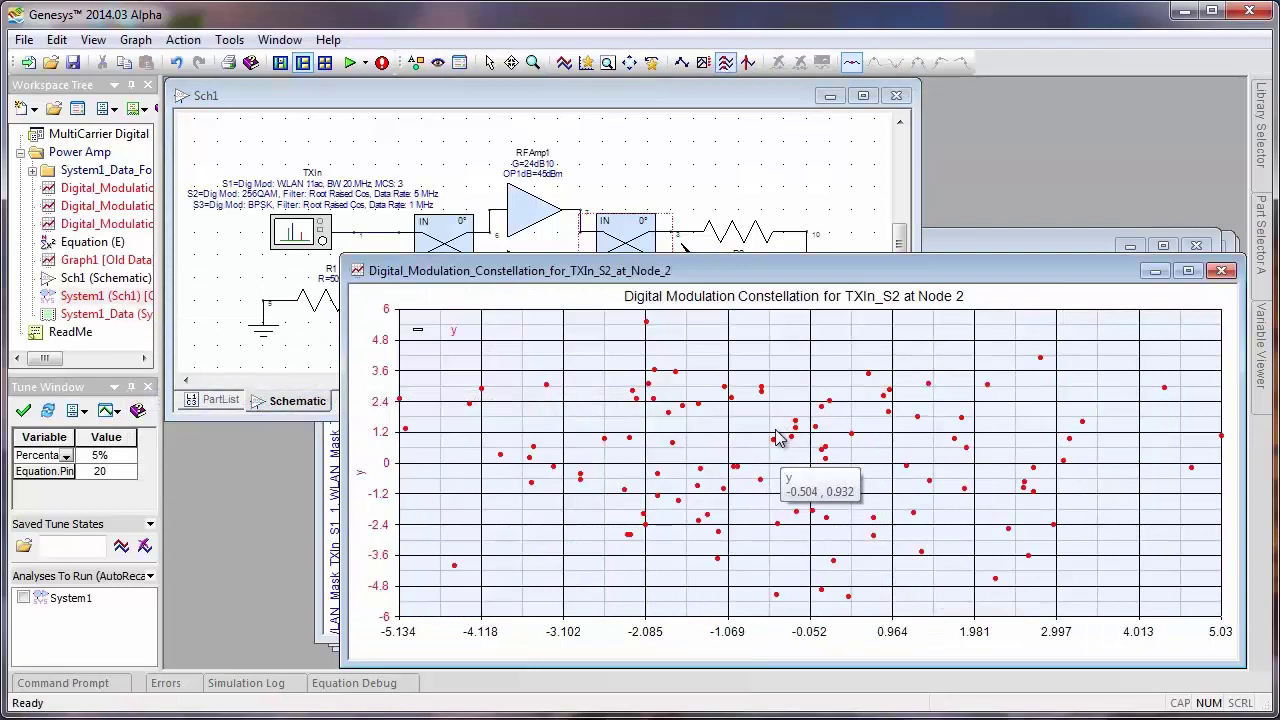
mouse_move(617, 527)
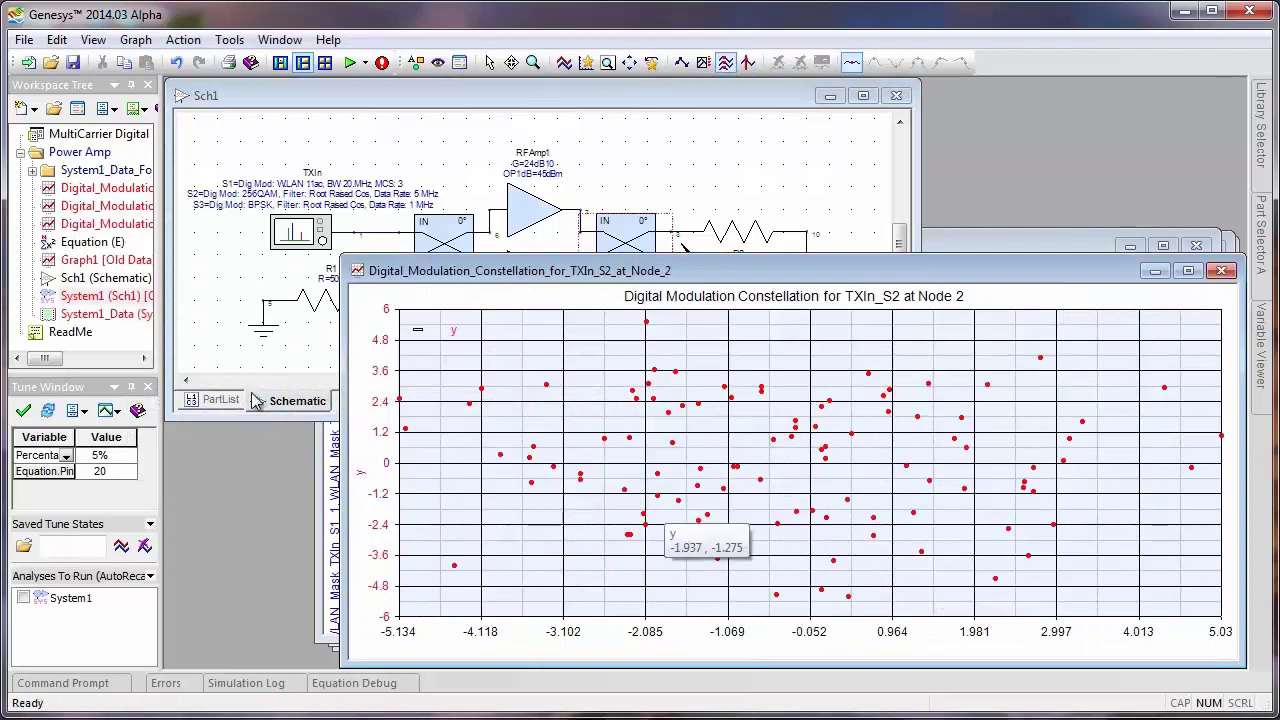
double_click(300, 232)
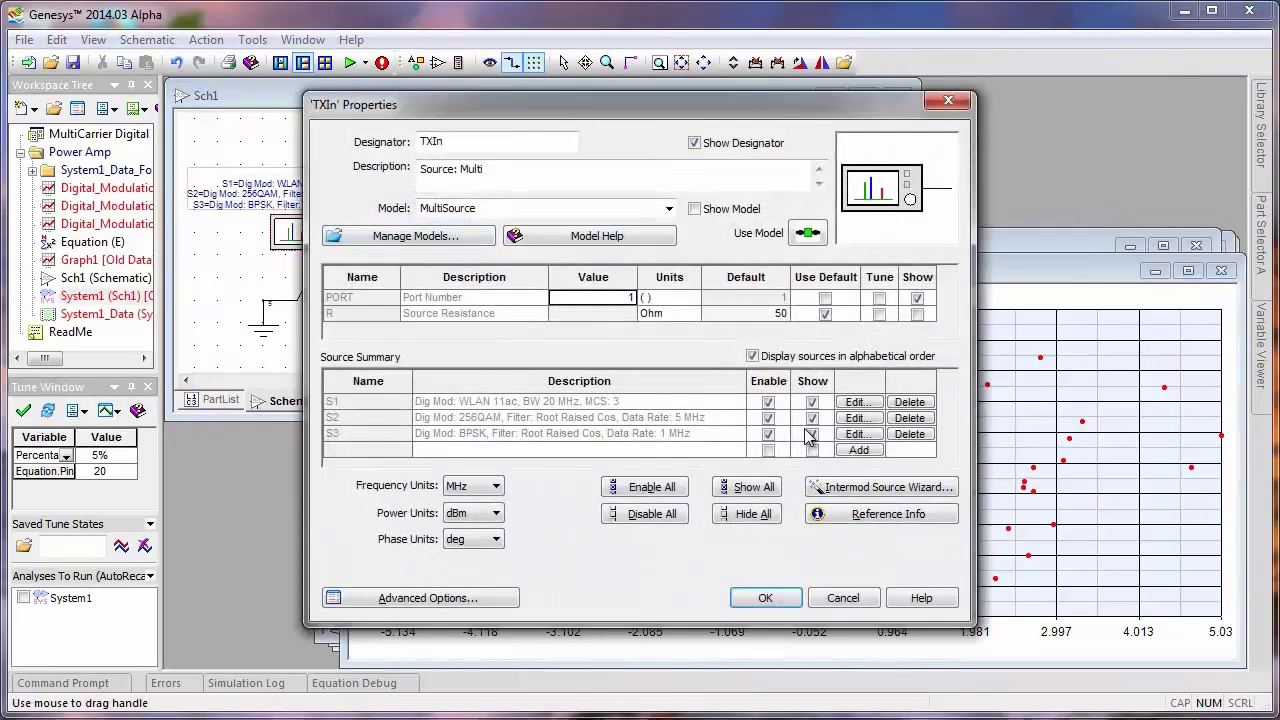
Step: Disable carriers S1 and S3 in the TXIn source
left_click(768, 402)
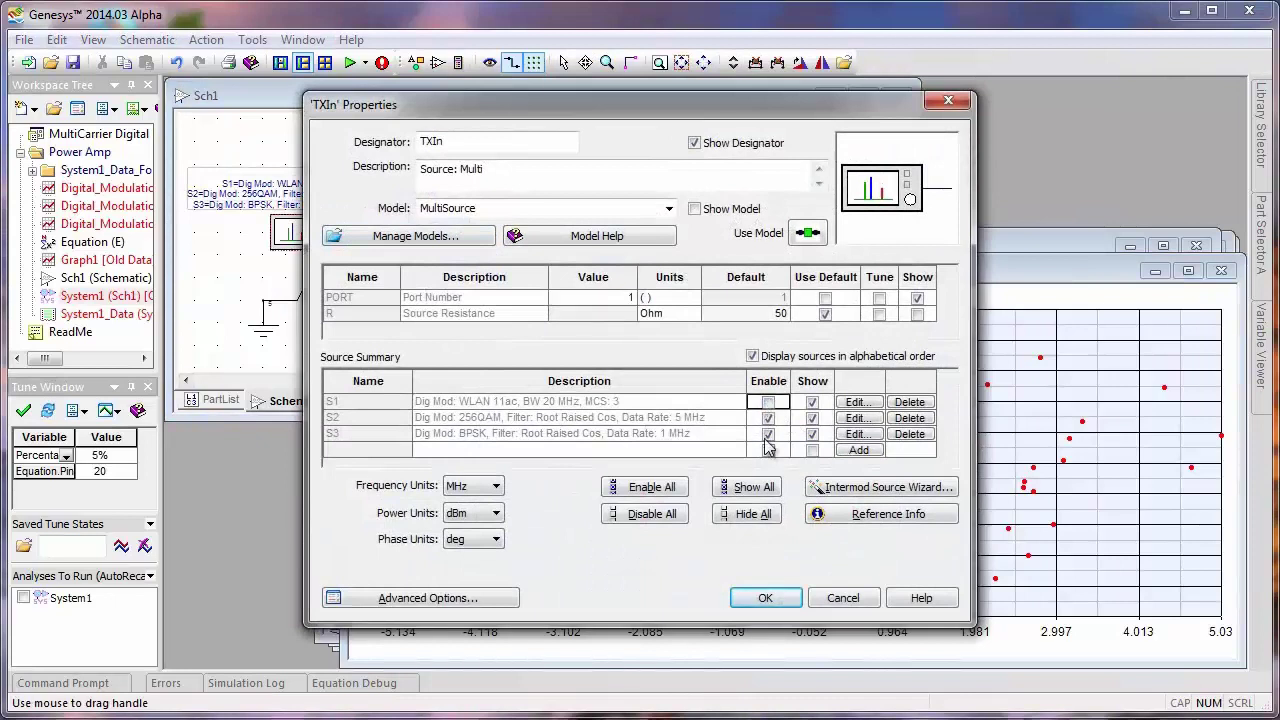
left_click(767, 435)
left_click(768, 597)
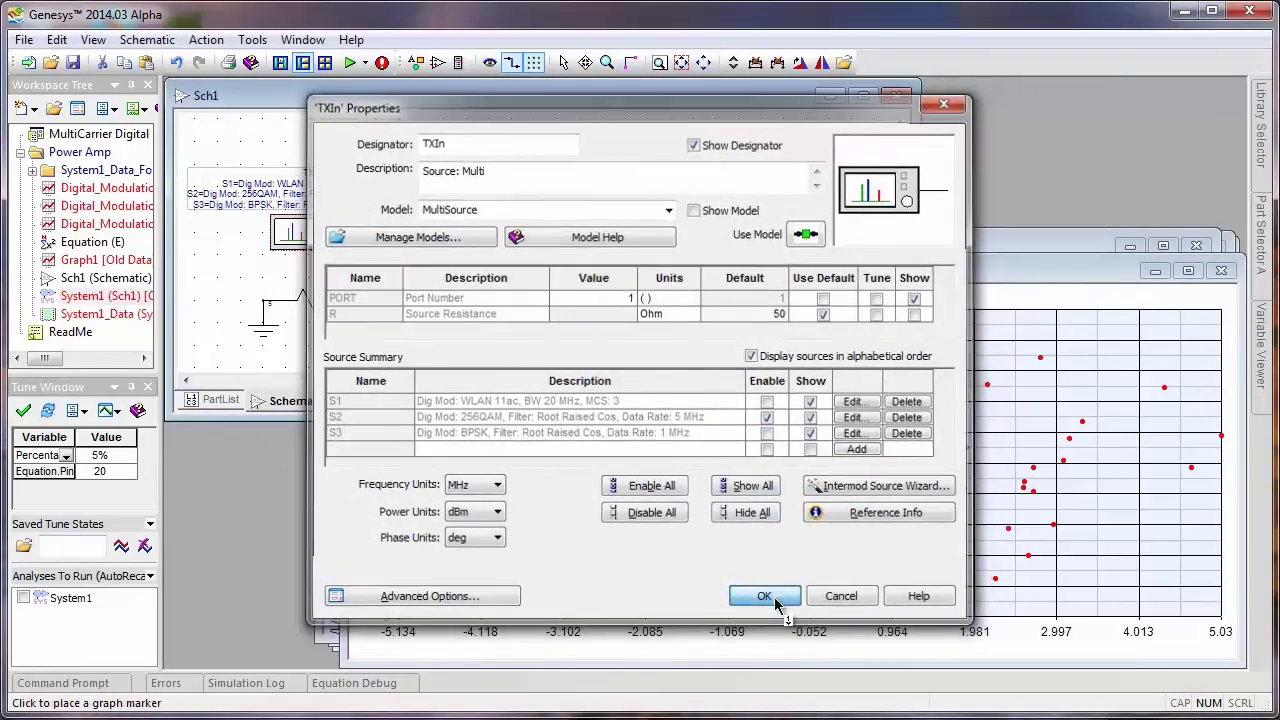
Step: Rerun the simulation and bring the TXIn_S2 constellation graph forward to view the 256QAM grid
left_click(351, 63)
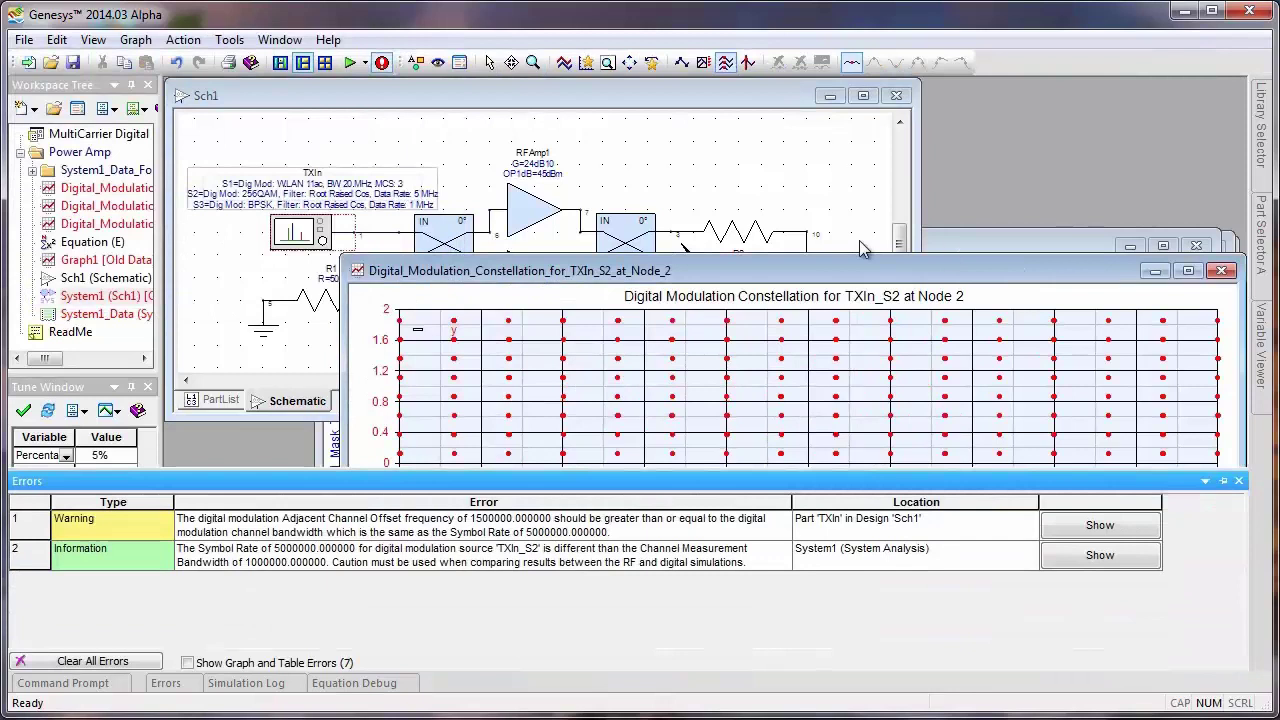
left_click(822, 190)
left_click(1002, 270)
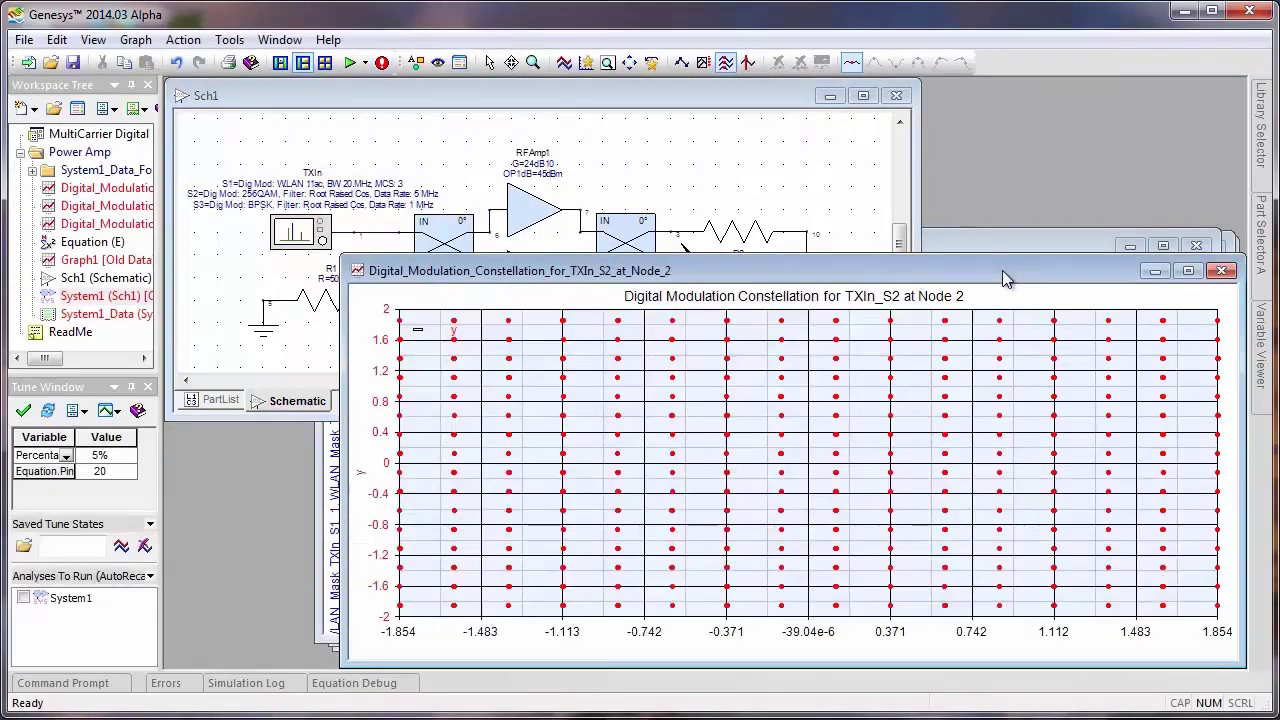
mouse_move(934, 477)
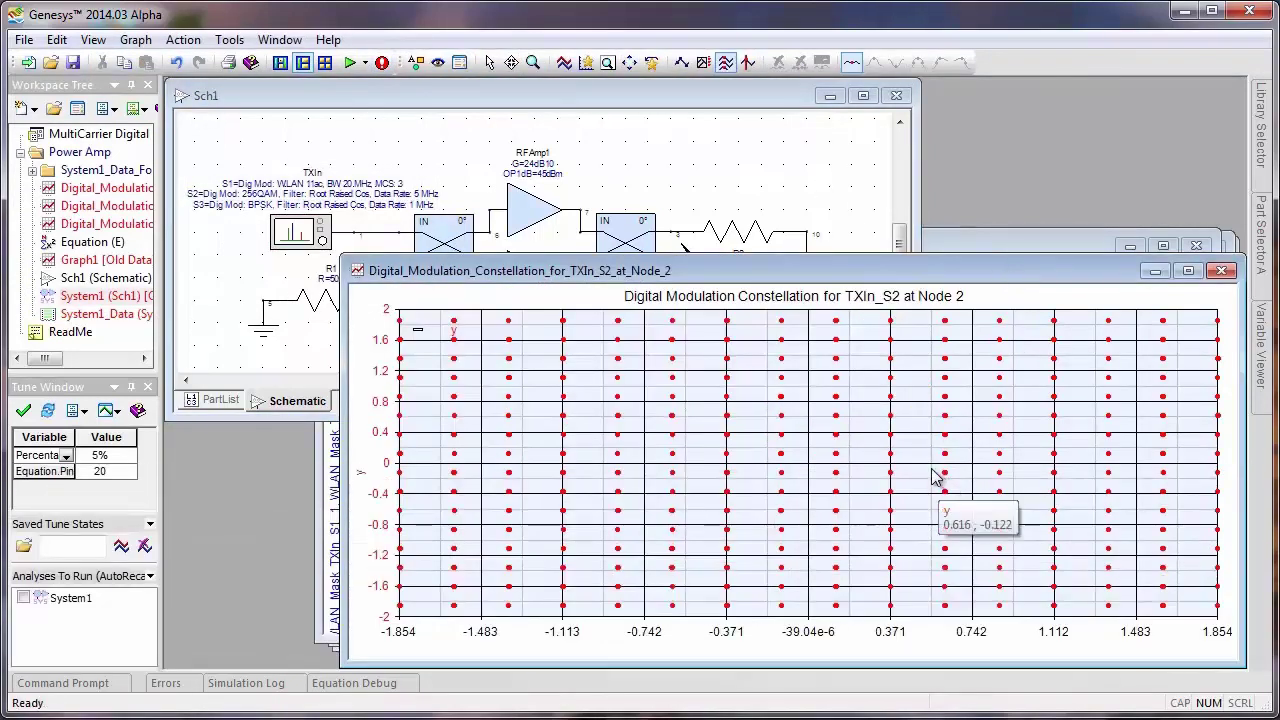